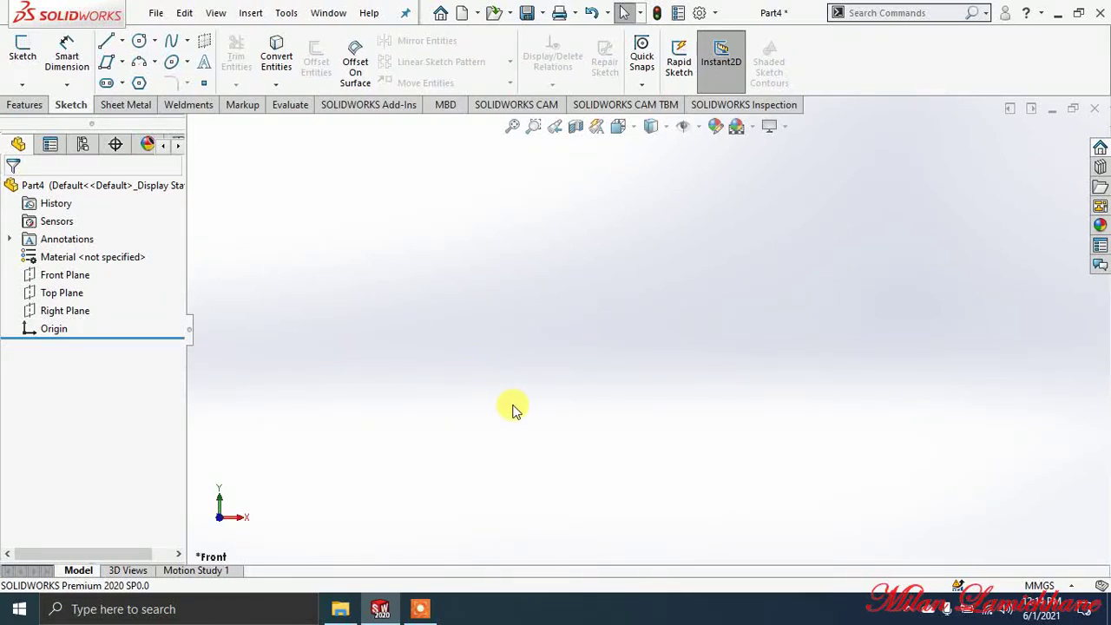
# - Start a sketch on the Front Plane and orient the view normal to it
pyautogui.click(24, 104)
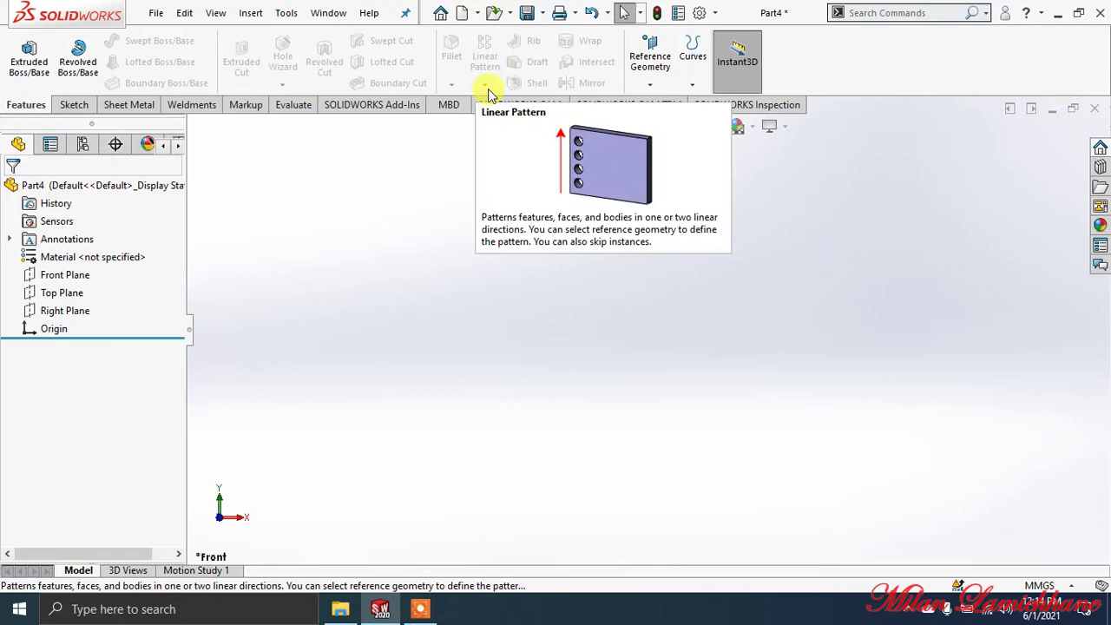
pyautogui.click(76, 104)
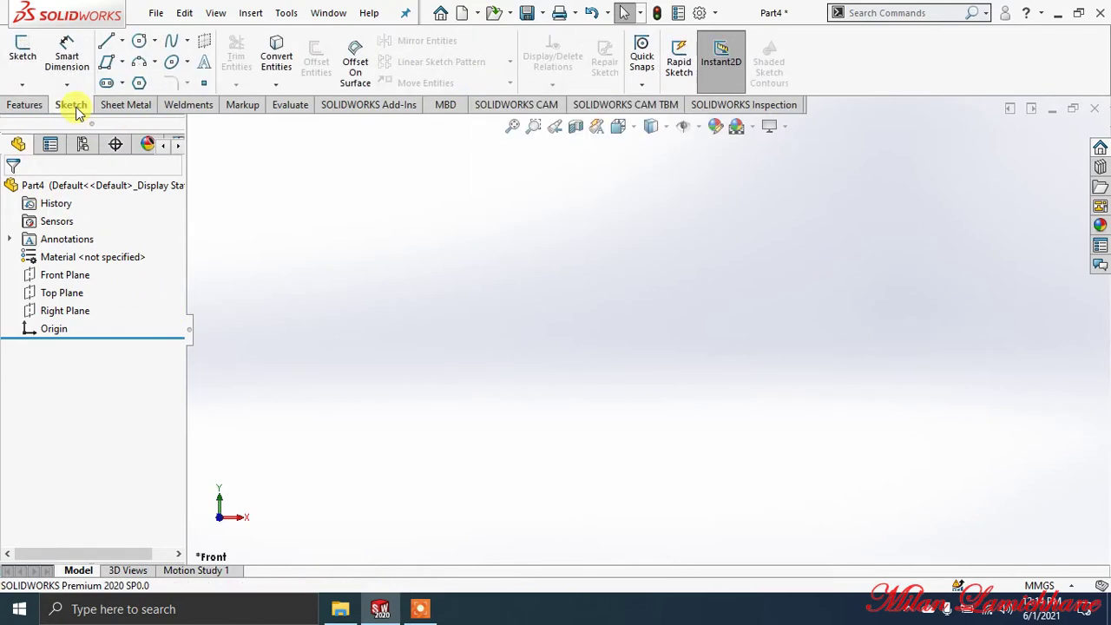
pyautogui.click(77, 276)
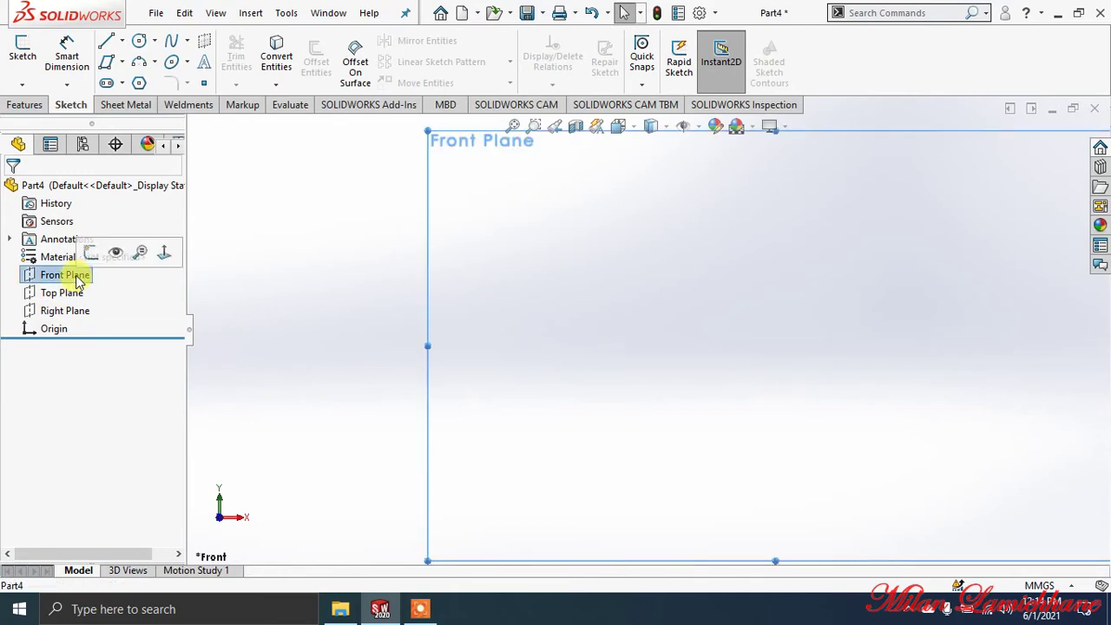
pyautogui.click(22, 56)
pyautogui.press('space')
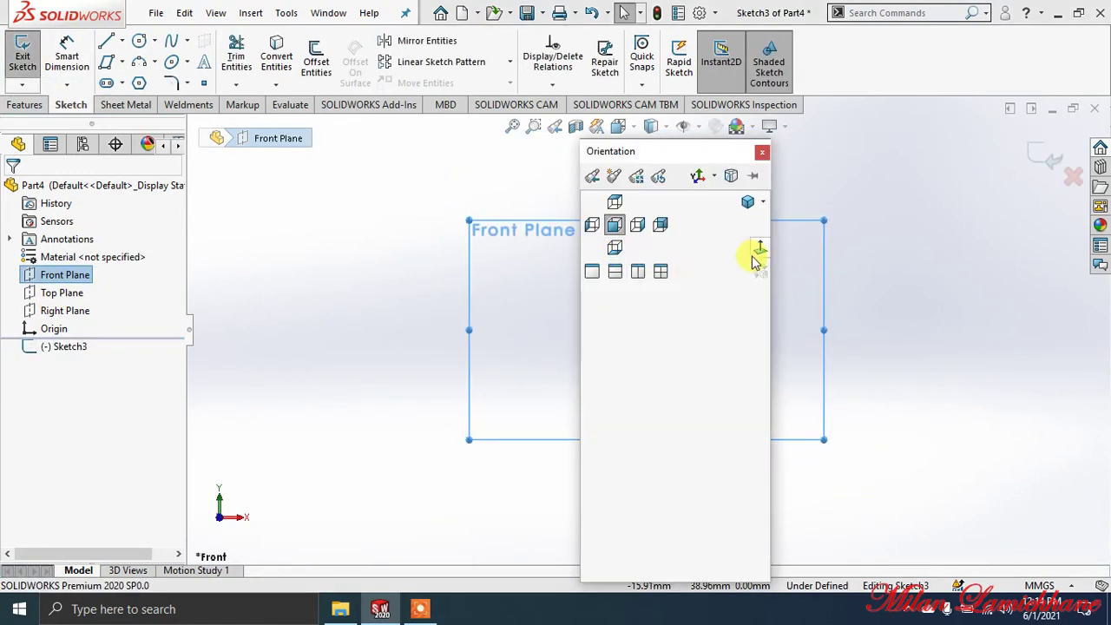
pyautogui.click(757, 252)
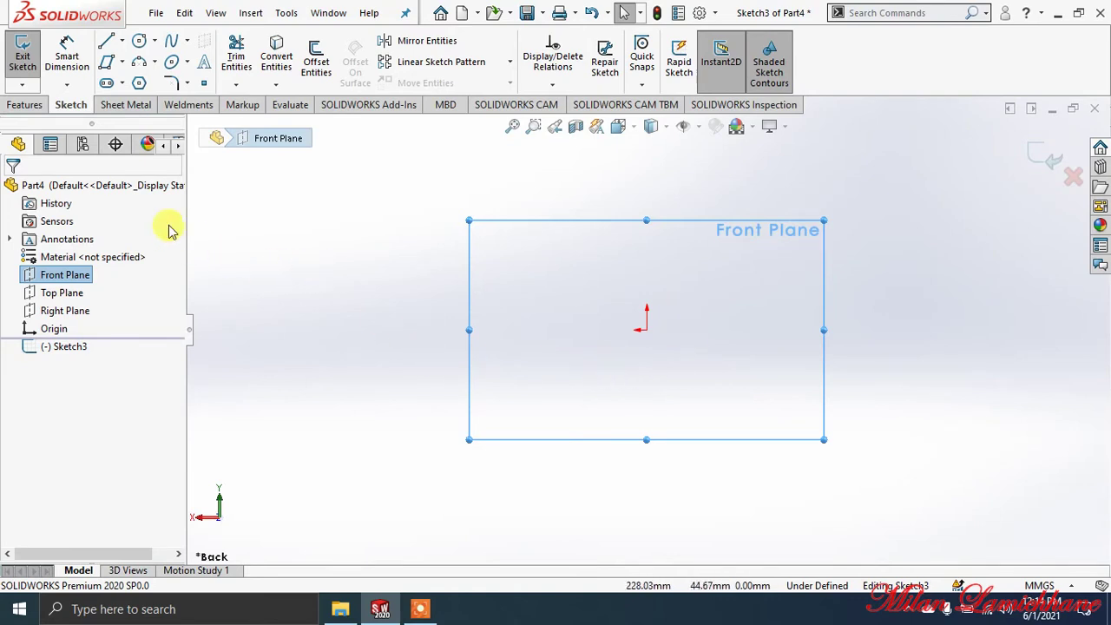
# - Sketch a center rectangle about 102 mm wide and 57 mm high, centered on the origin
pyautogui.click(122, 65)
pyautogui.click(159, 82)
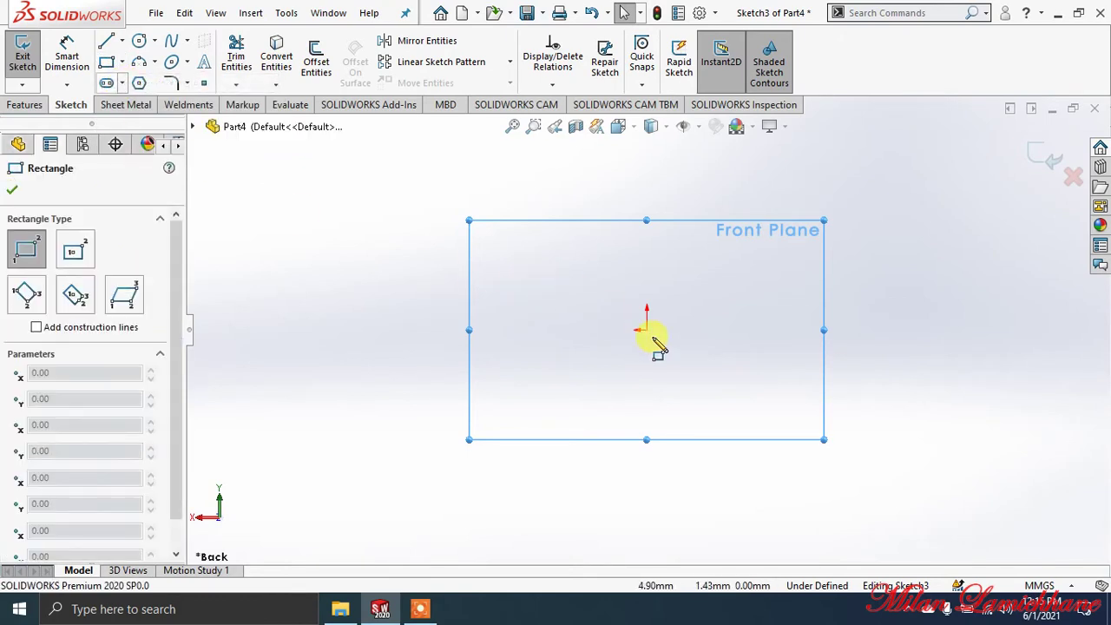
pyautogui.click(124, 64)
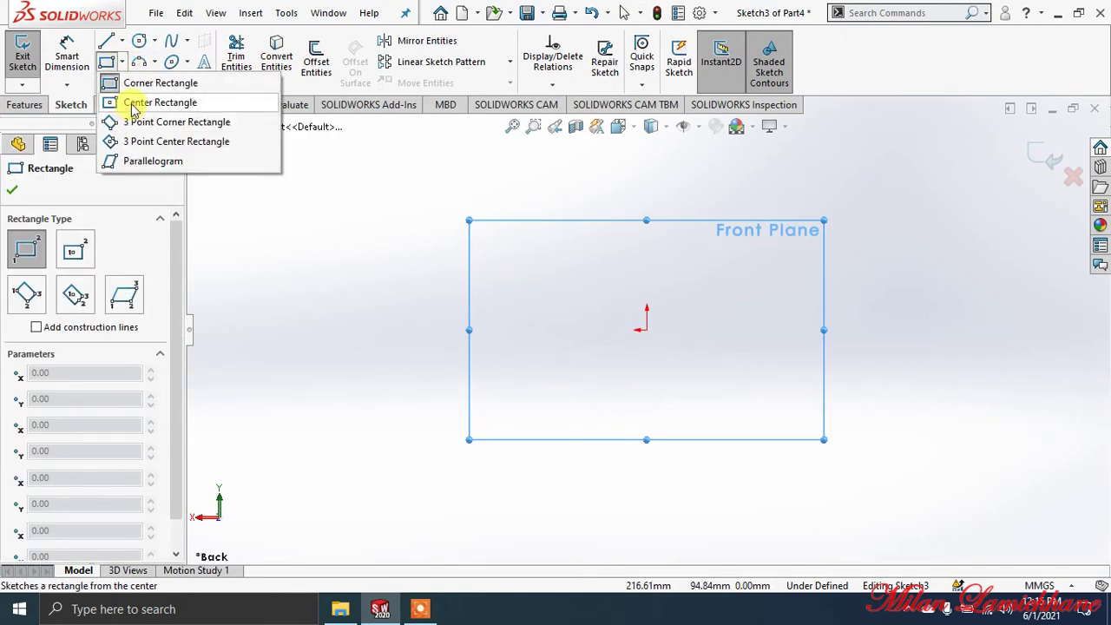
pyautogui.click(143, 100)
pyautogui.click(647, 331)
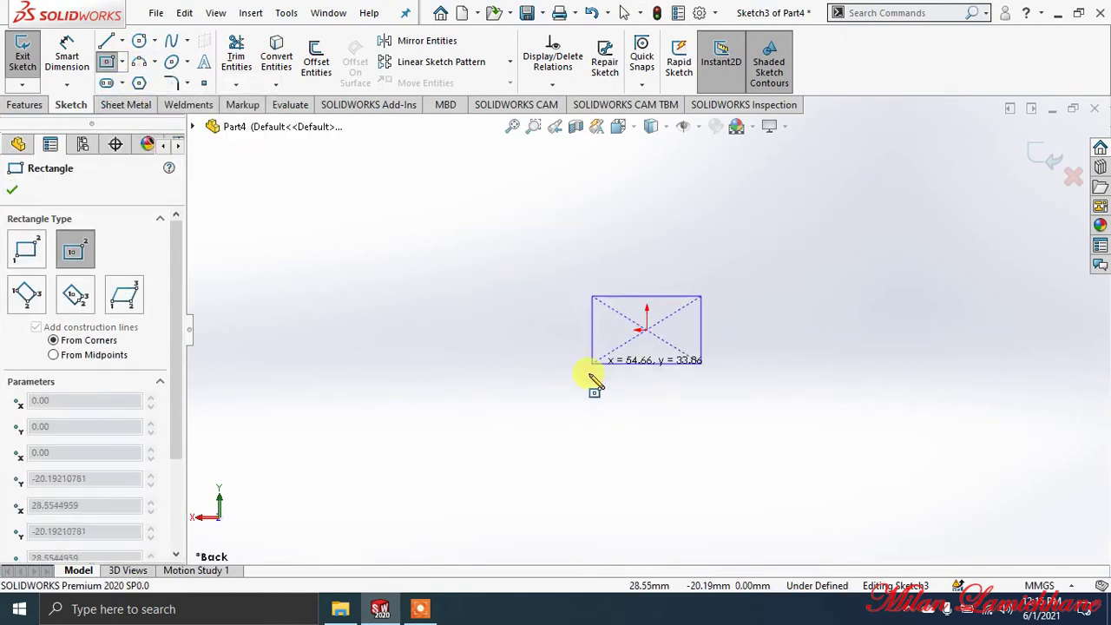
pyautogui.click(545, 387)
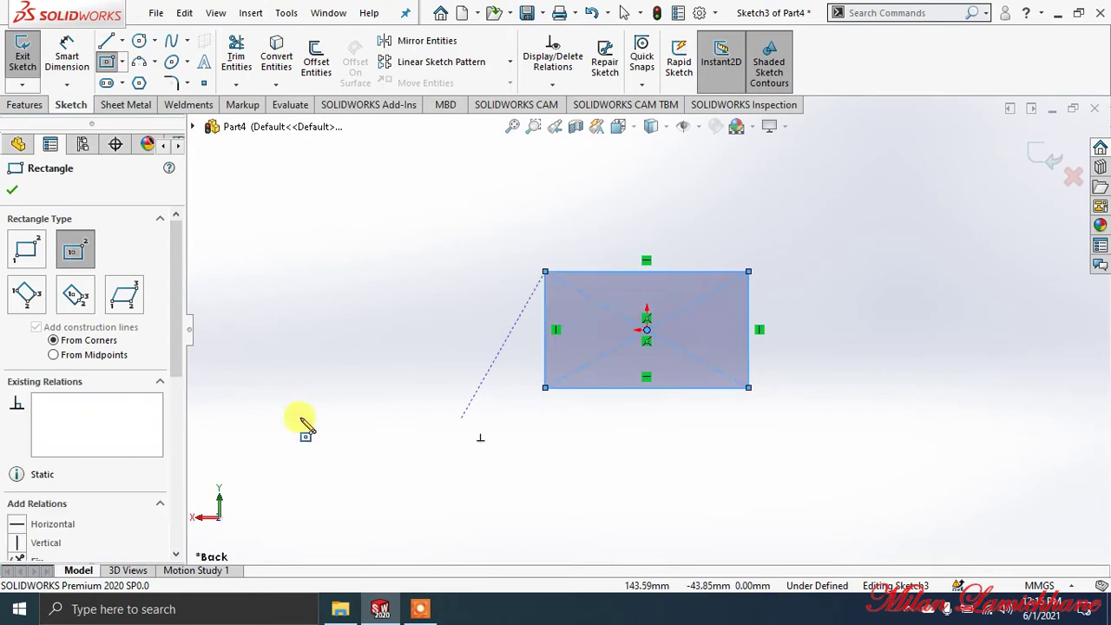
pyautogui.click(16, 182)
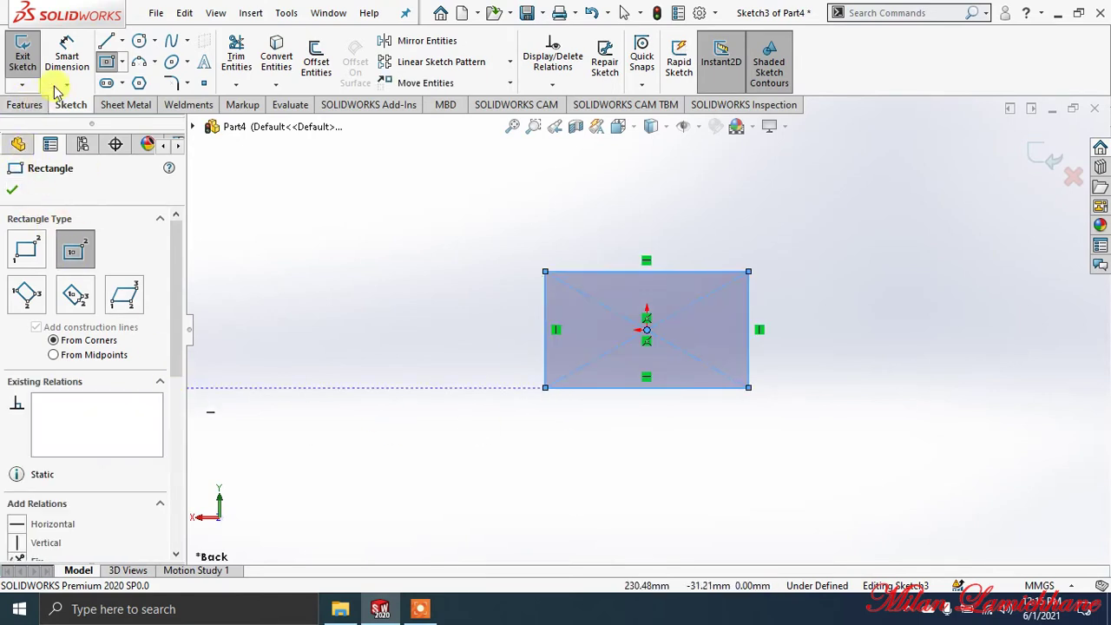
# - Dimension the rectangle to 100 mm wide and 50 mm high
pyautogui.click(691, 263)
pyautogui.click(653, 227)
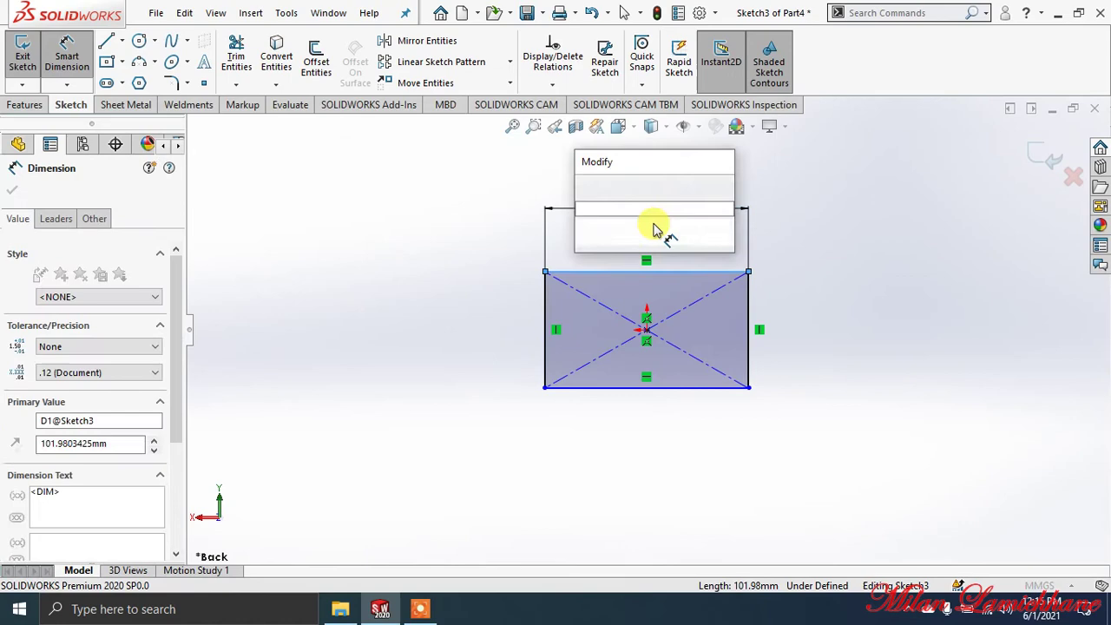
pyautogui.write('100')
pyautogui.press('Return')
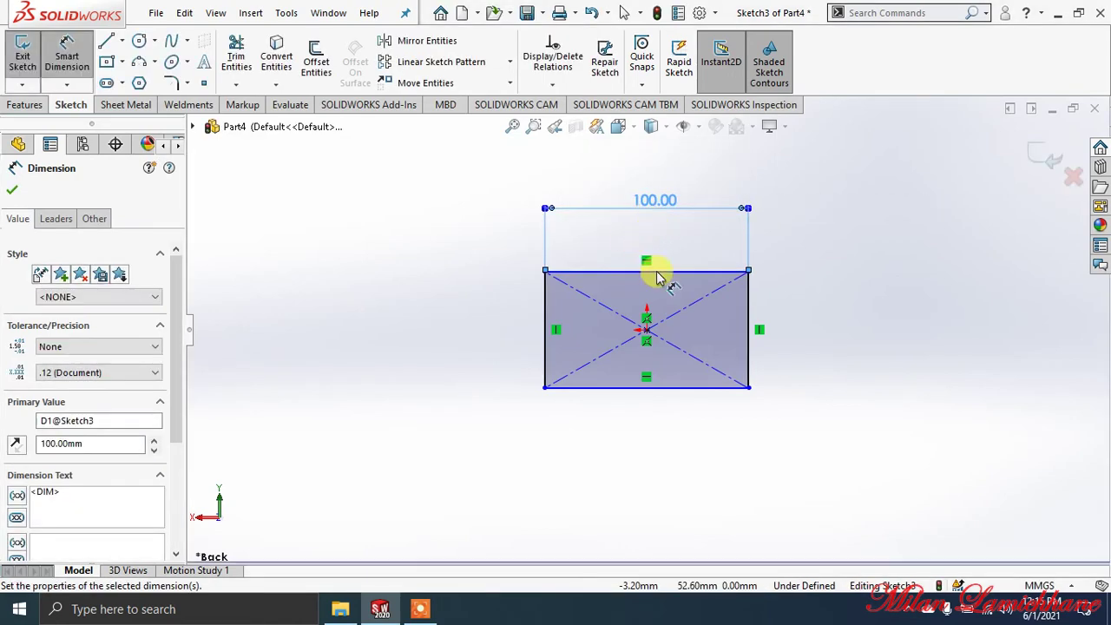
pyautogui.click(752, 354)
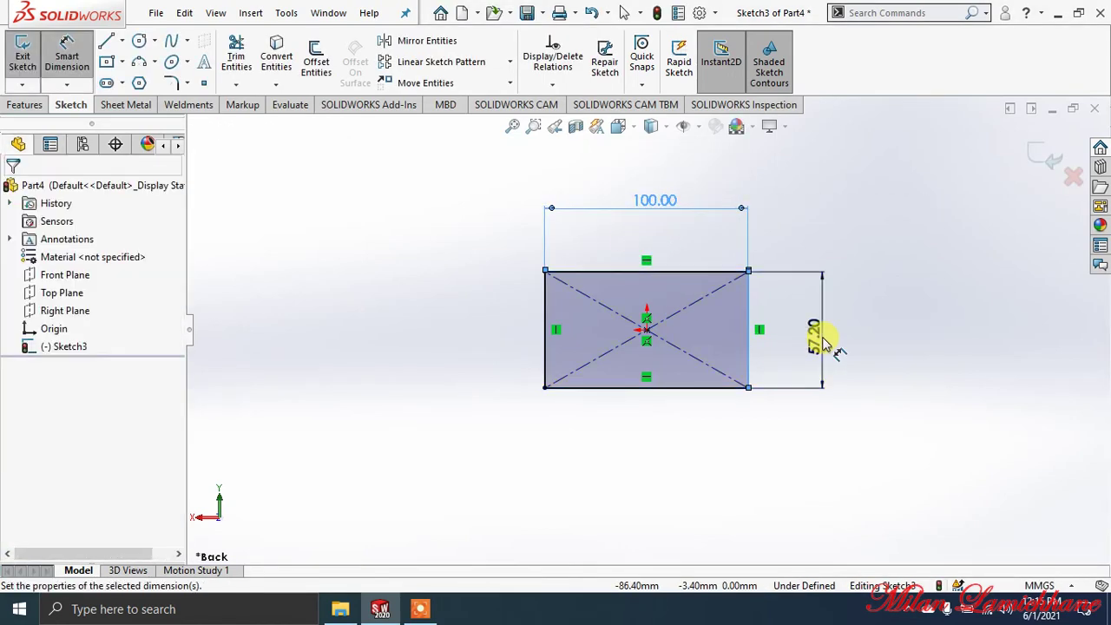
pyautogui.click(822, 339)
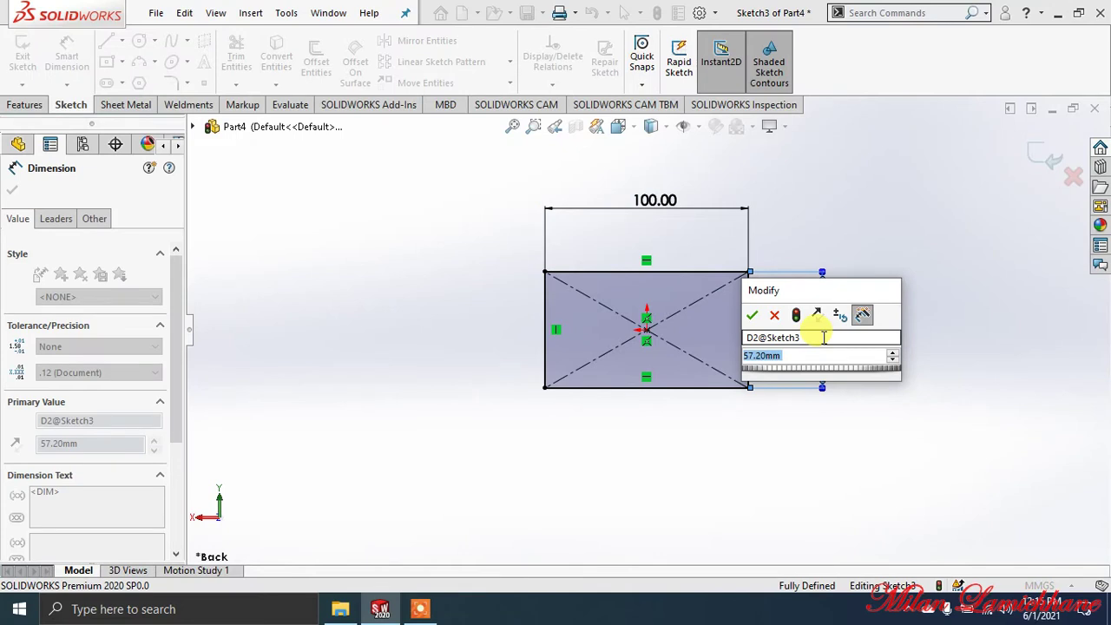
pyautogui.write('50')
pyautogui.press('Return')
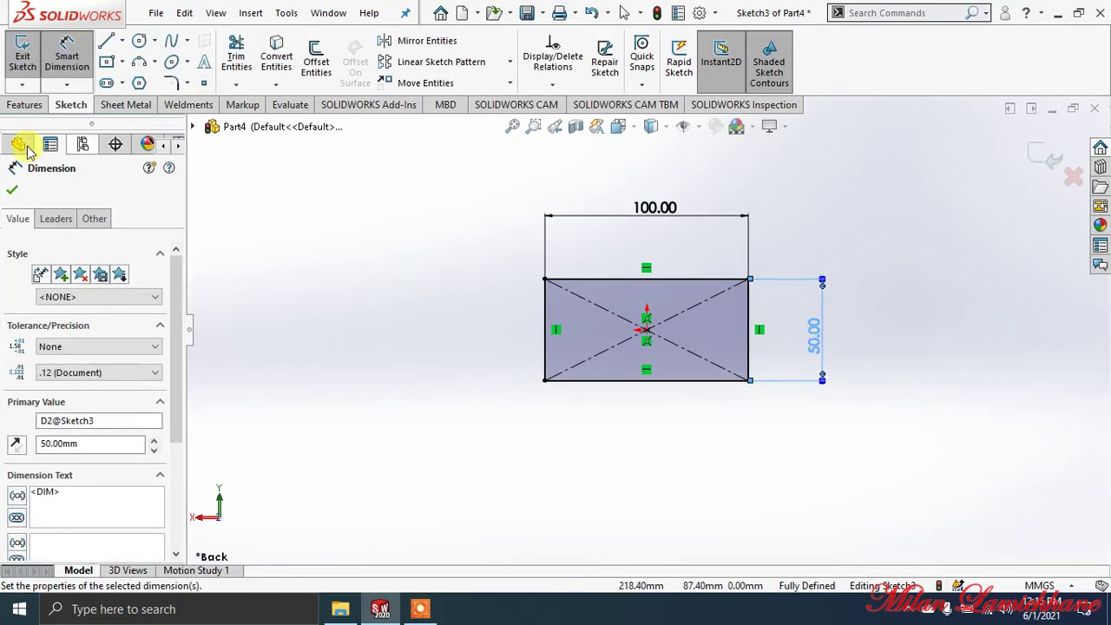
pyautogui.click(22, 145)
pyautogui.press('Escape')
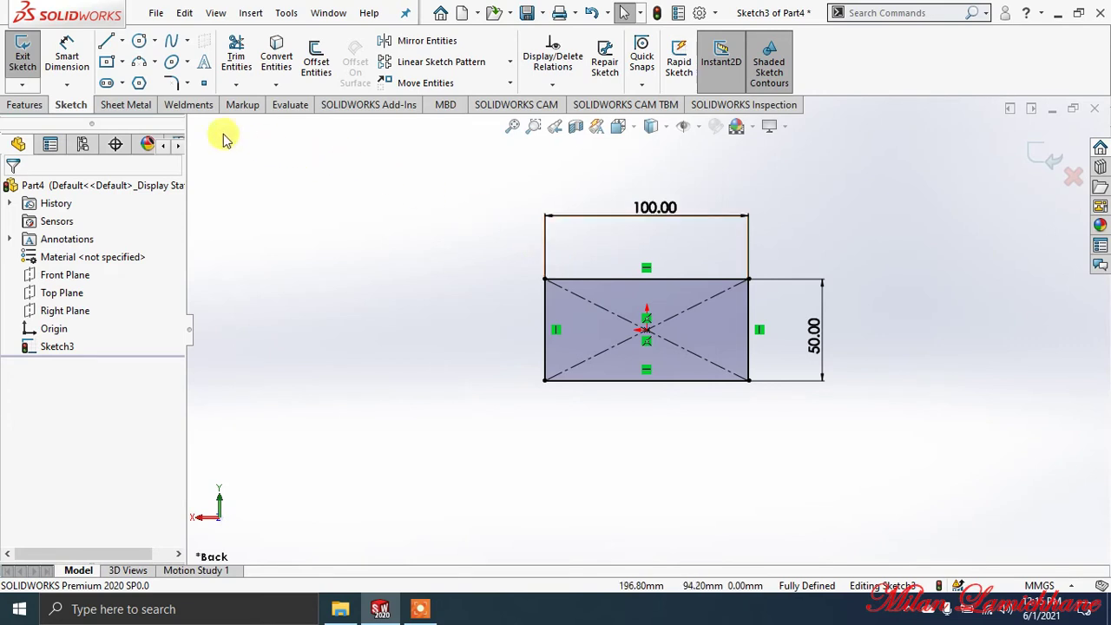
# - Extrude the rectangle as a boss with the Mid Plane end condition and a depth of 100 mm
pyautogui.click(26, 105)
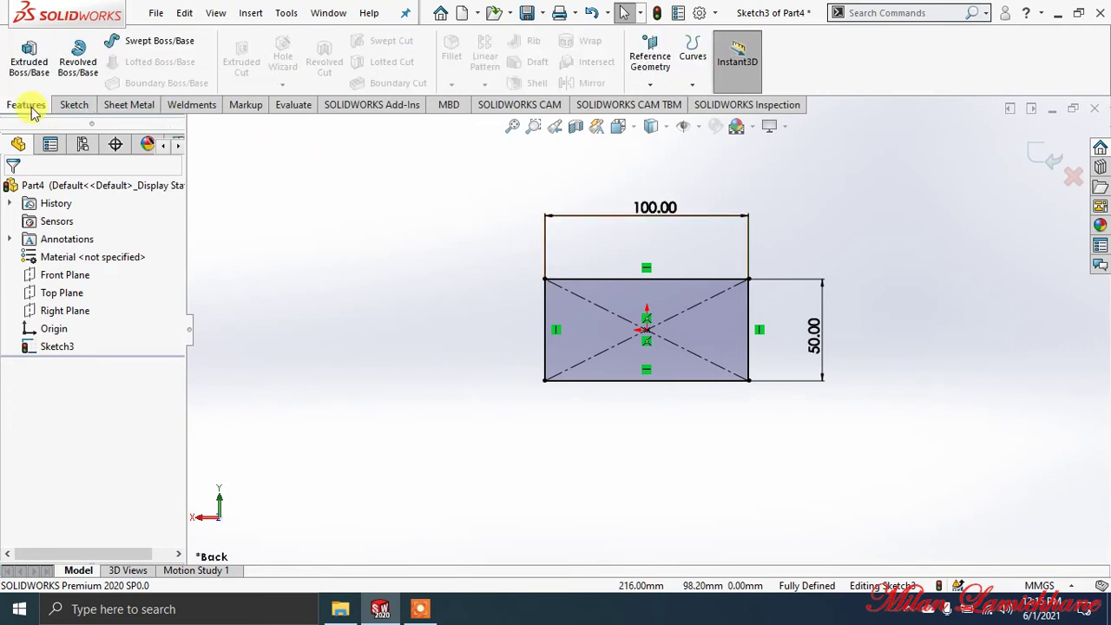
pyautogui.click(21, 62)
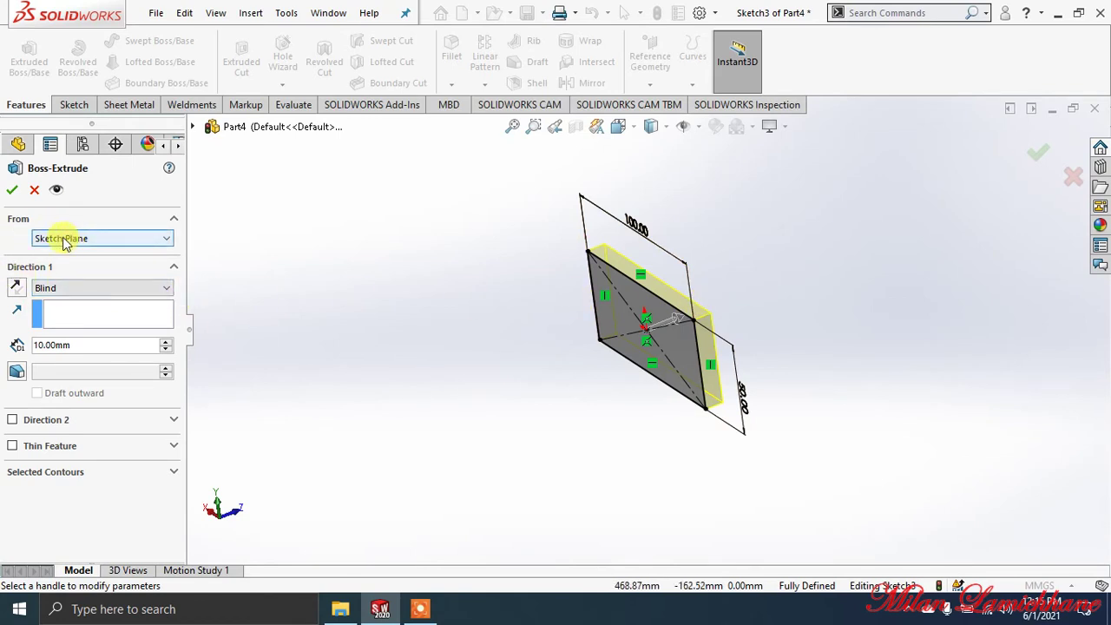
pyautogui.click(84, 290)
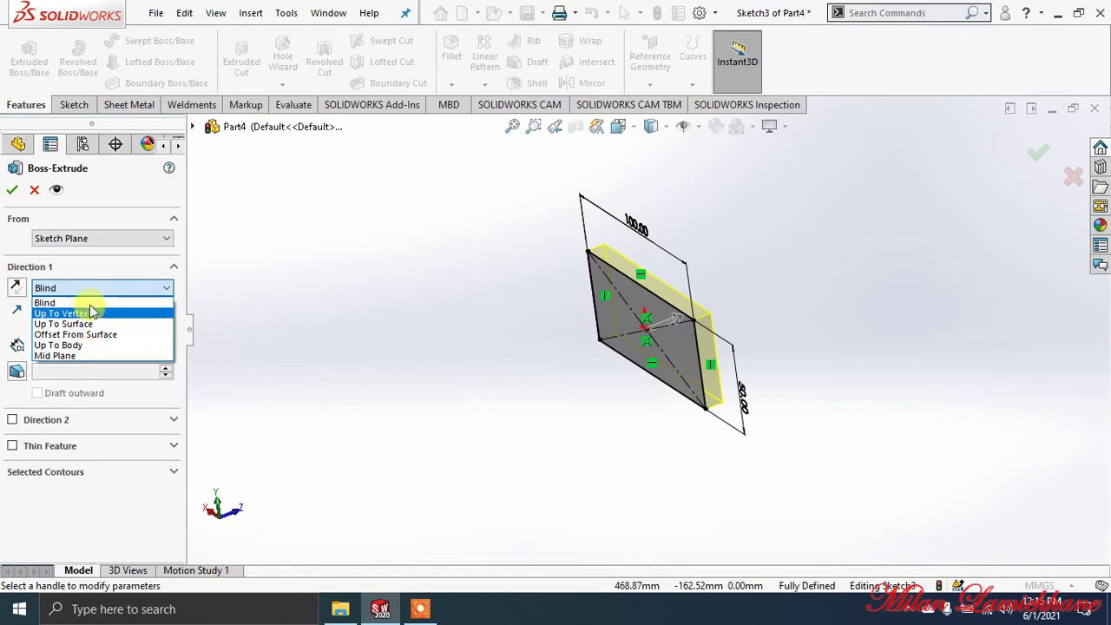
pyautogui.click(81, 355)
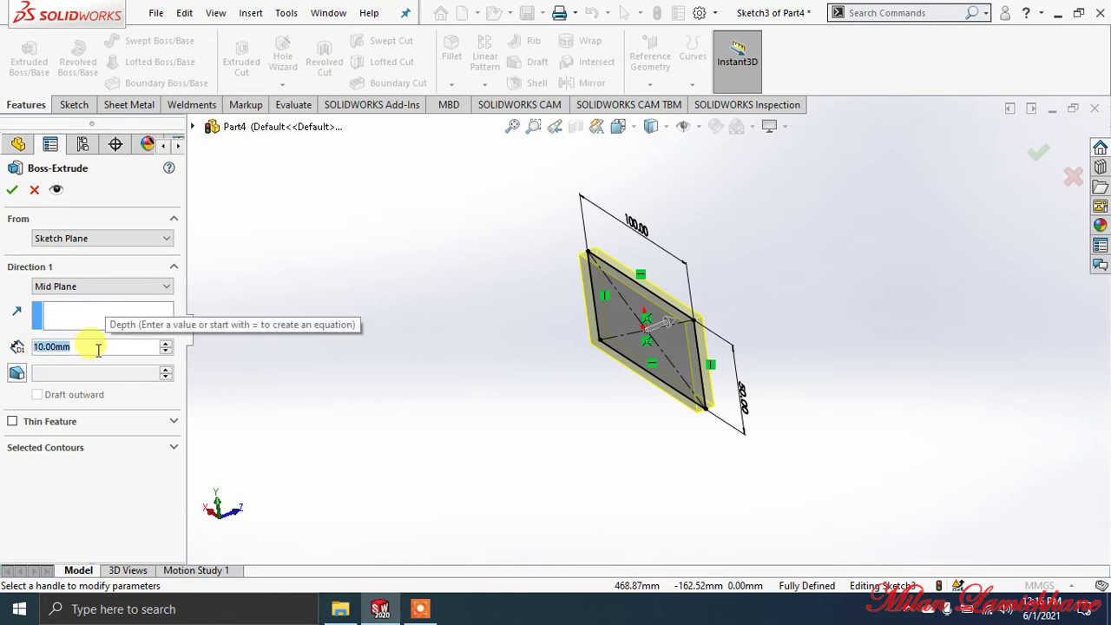
pyautogui.write('100')
pyautogui.press('Return')
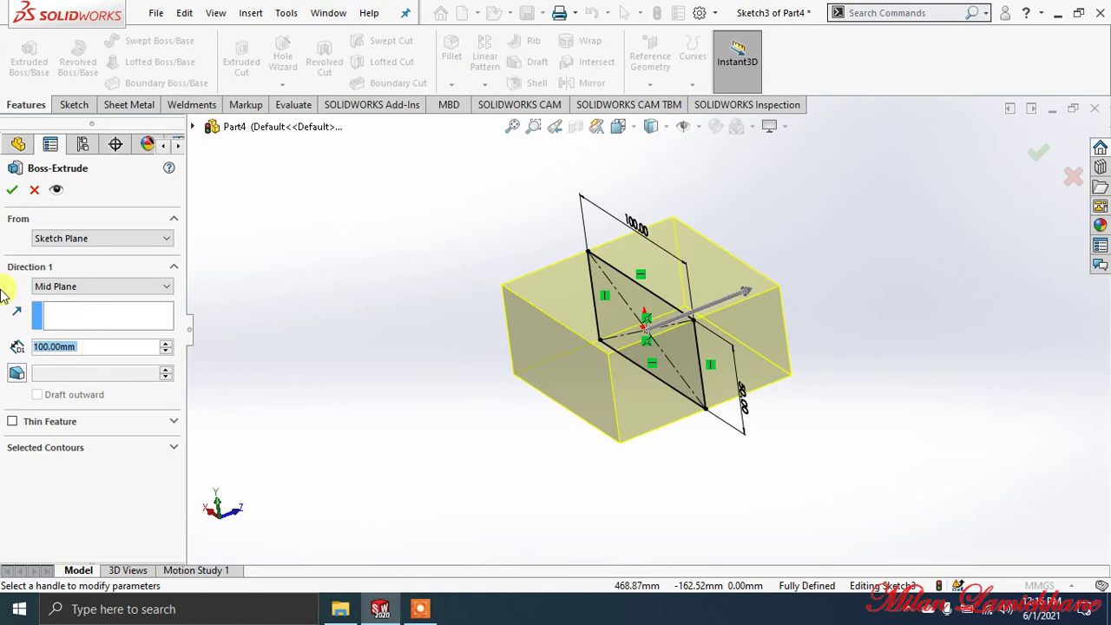
pyautogui.click(12, 191)
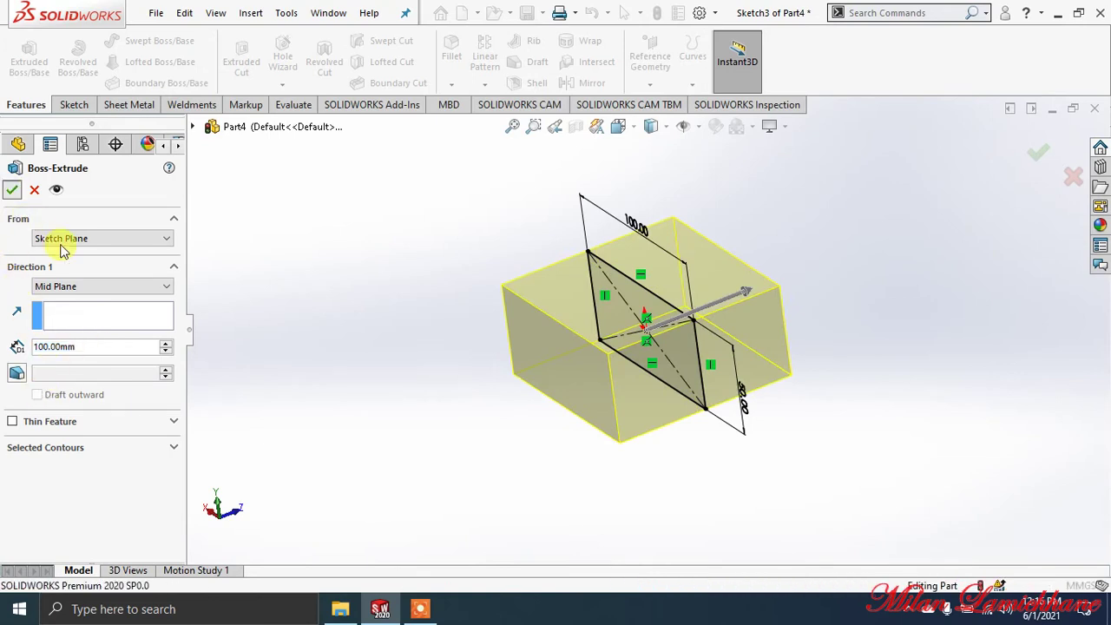
# - Start a sketch on the block's square 100 mm by 100 mm top face and orient the view normal to it
pyautogui.moveTo(412, 347); pyautogui.dragTo(850, 478, button='middle')
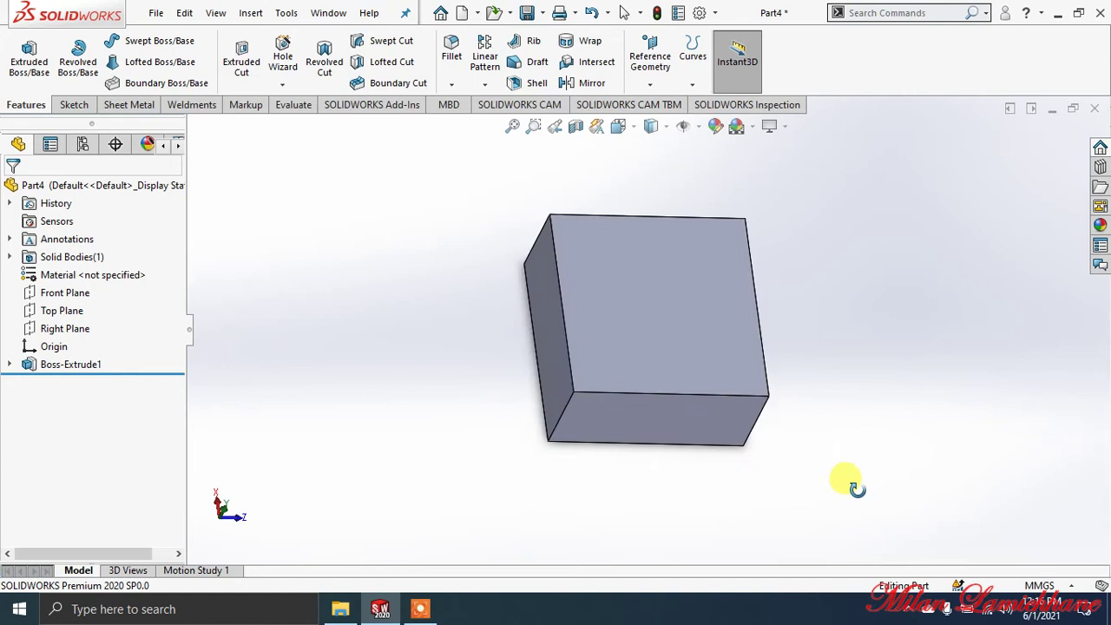
pyautogui.moveTo(360, 354); pyautogui.dragTo(378, 308, button='middle')
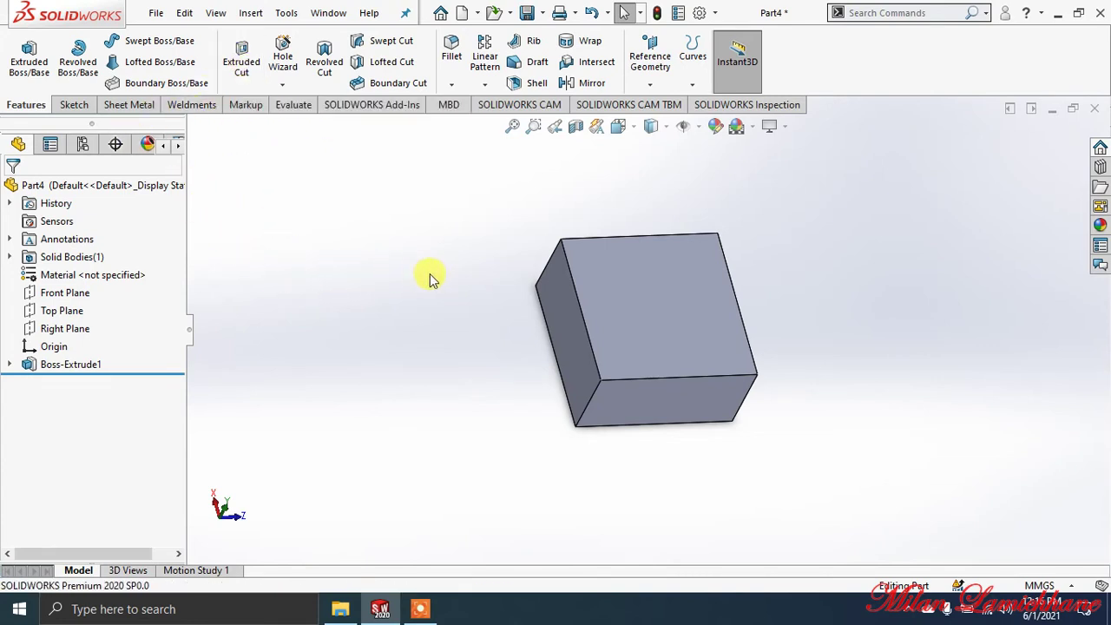
pyautogui.click(80, 107)
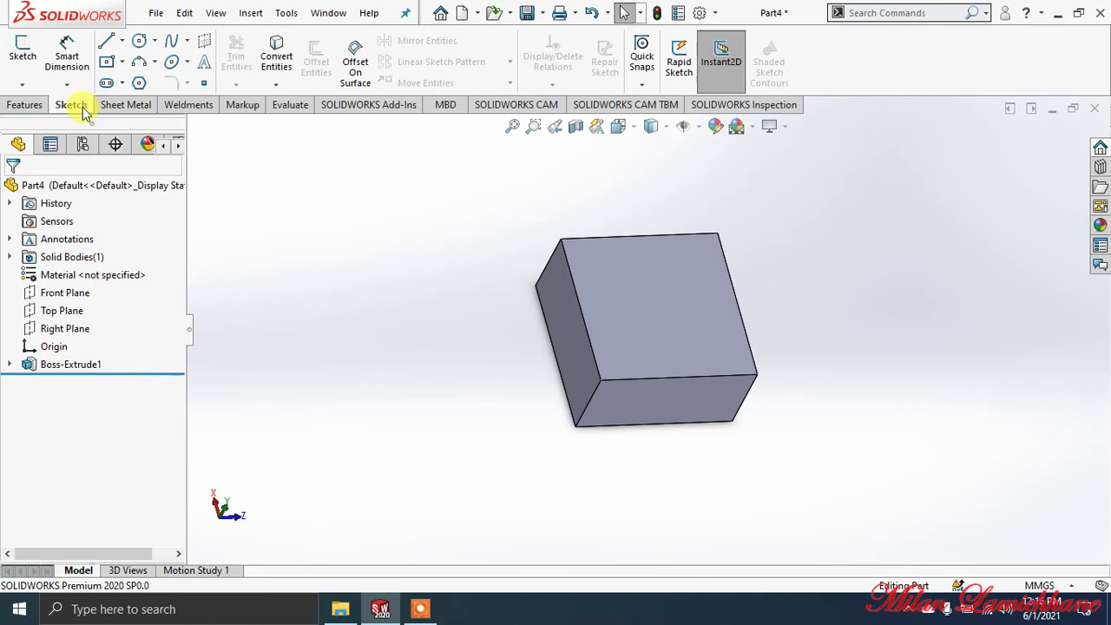
pyautogui.click(23, 50)
pyautogui.click(676, 317)
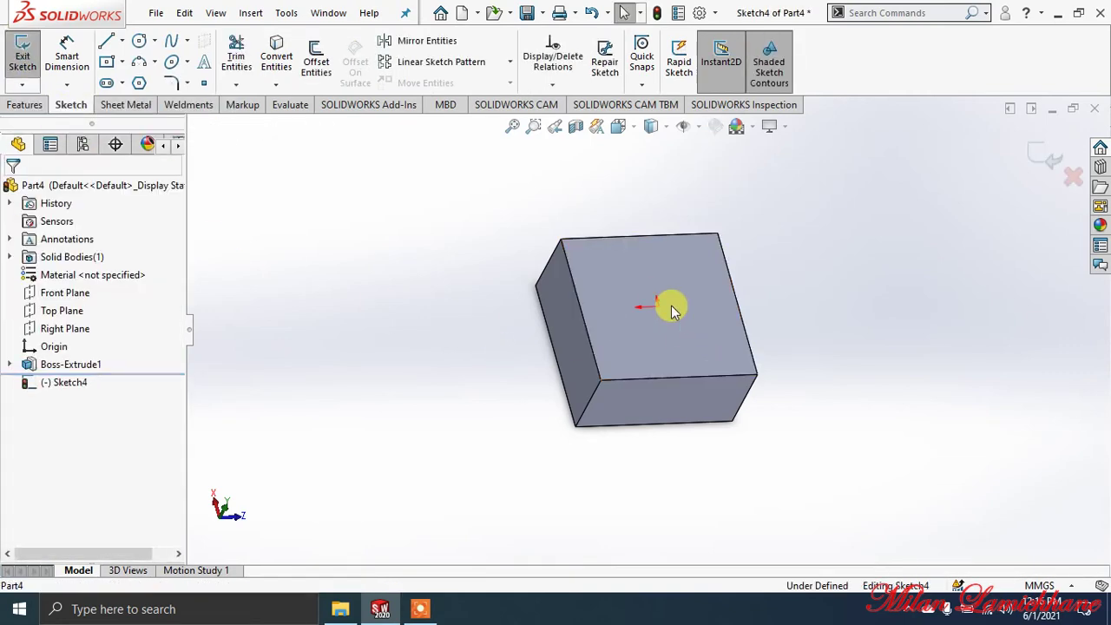
pyautogui.press('space')
pyautogui.click(840, 251)
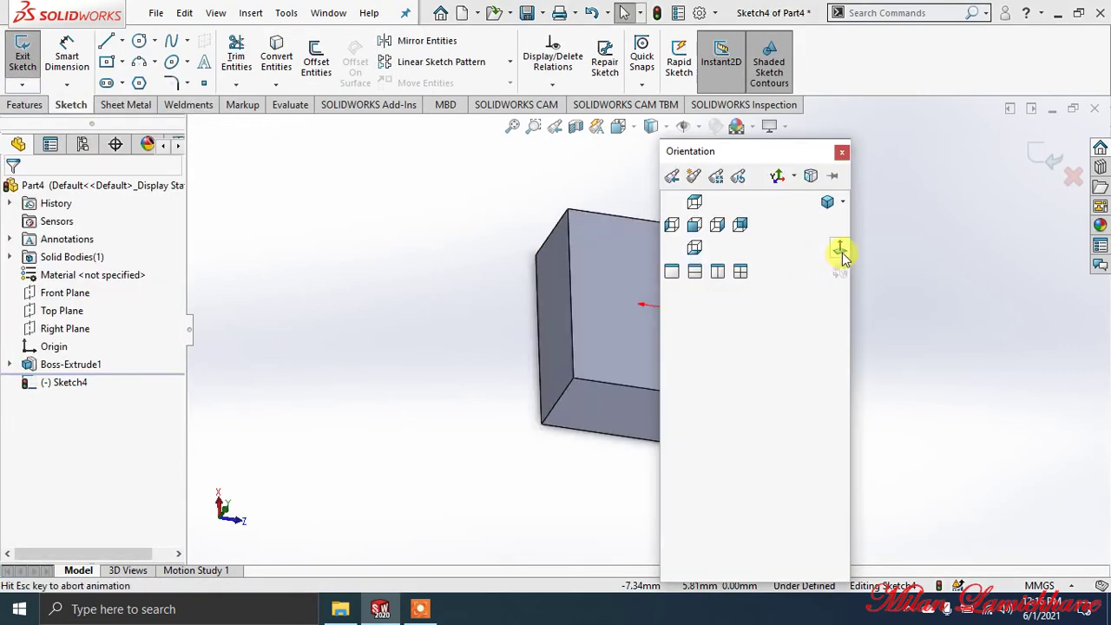
pyautogui.press('space')
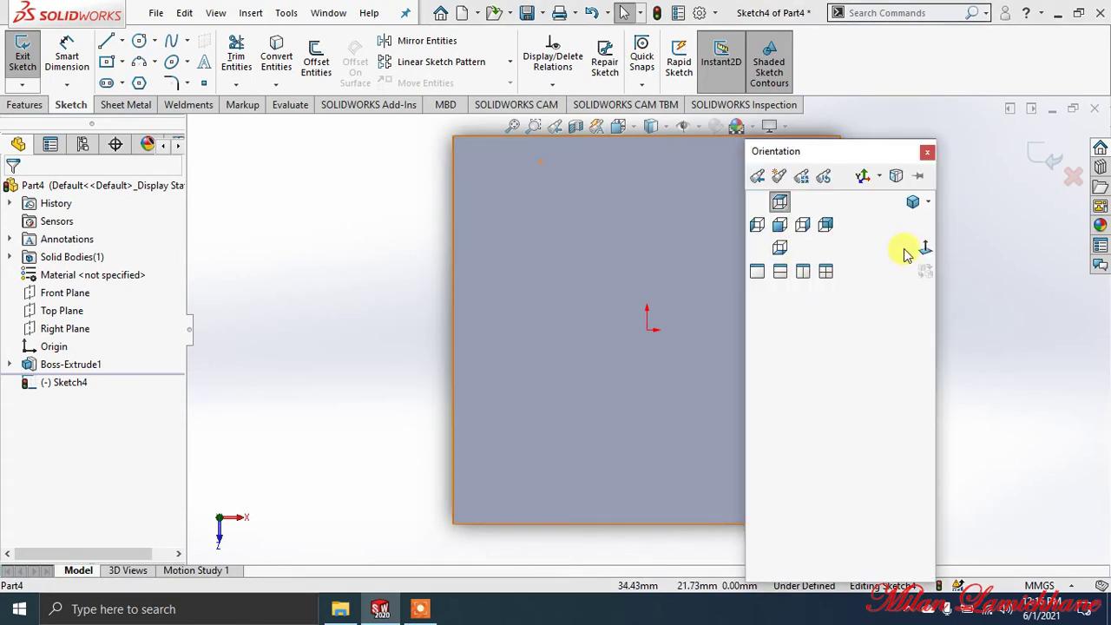
pyautogui.click(924, 248)
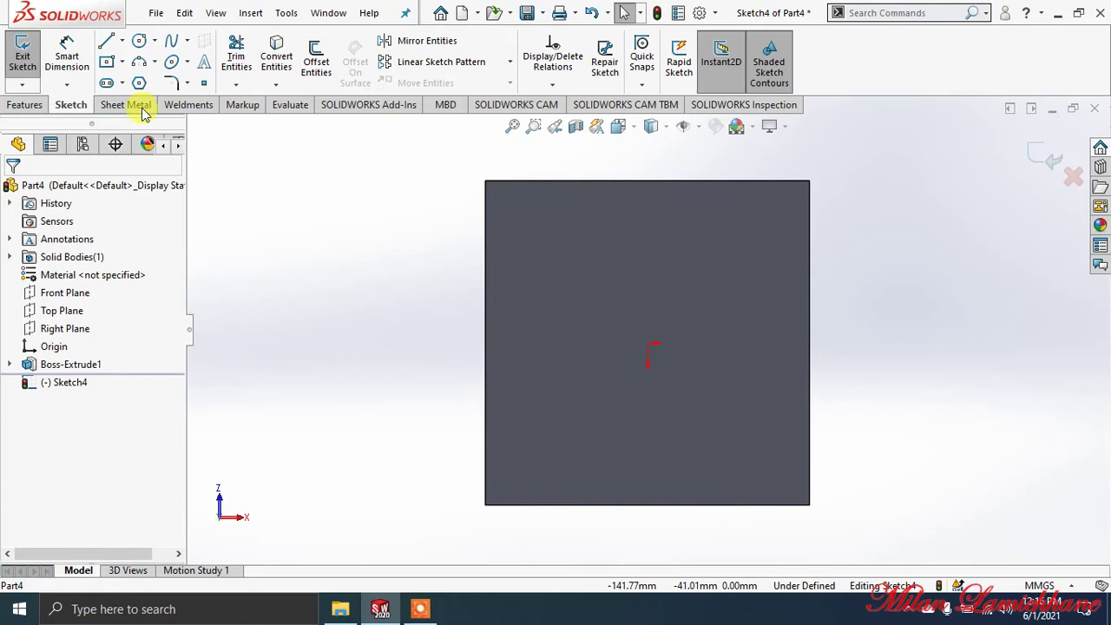
# - Sketch a circle centered on the origin of the square face and set its radius to 20 mm
pyautogui.click(141, 43)
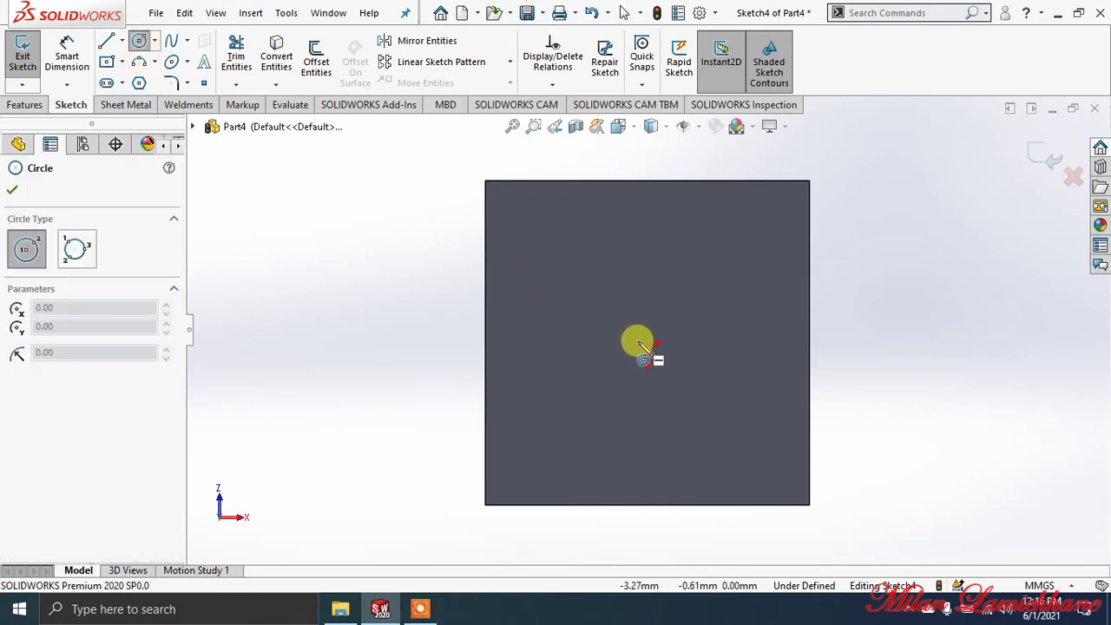
pyautogui.click(648, 349)
pyautogui.click(604, 406)
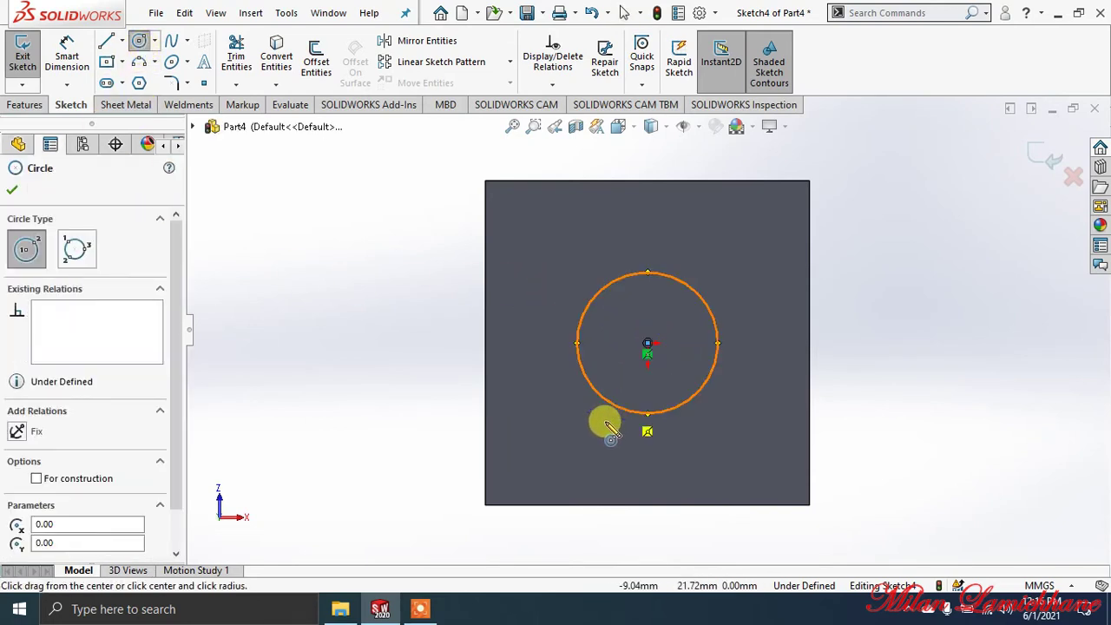
pyautogui.scroll(-1, 80, 452)
pyautogui.doubleClick(74, 521)
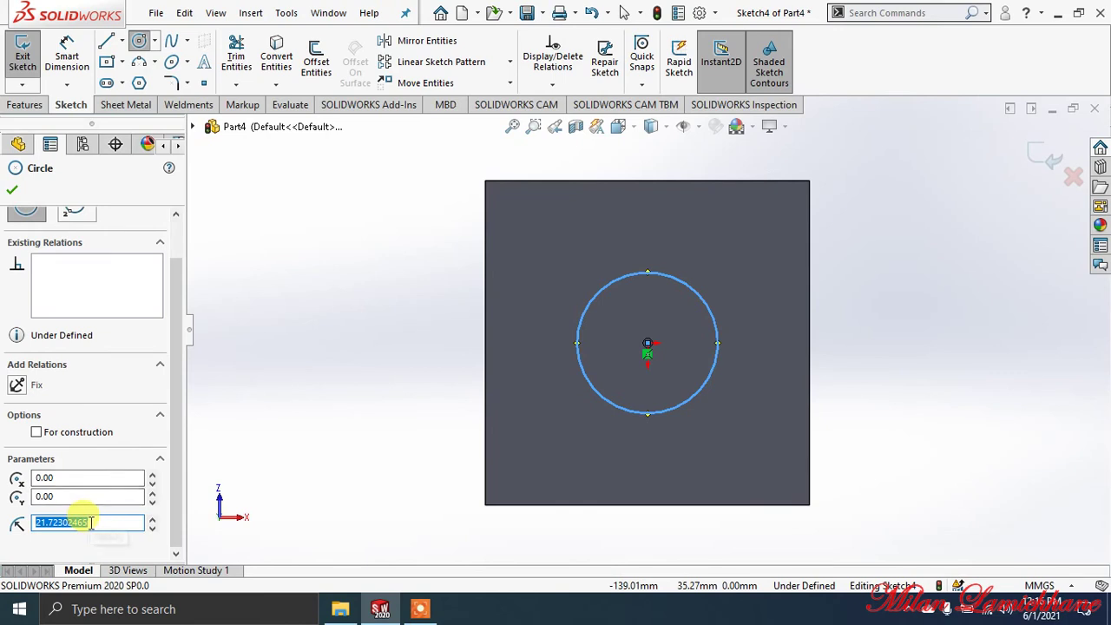
pyautogui.write('20')
pyautogui.press('Return')
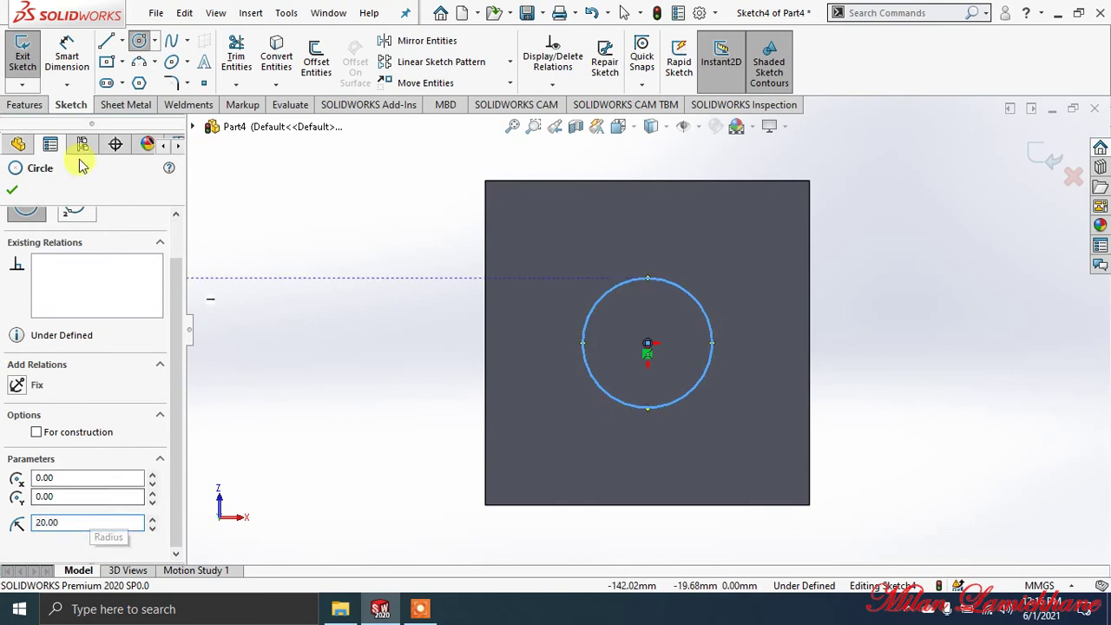
pyautogui.click(12, 189)
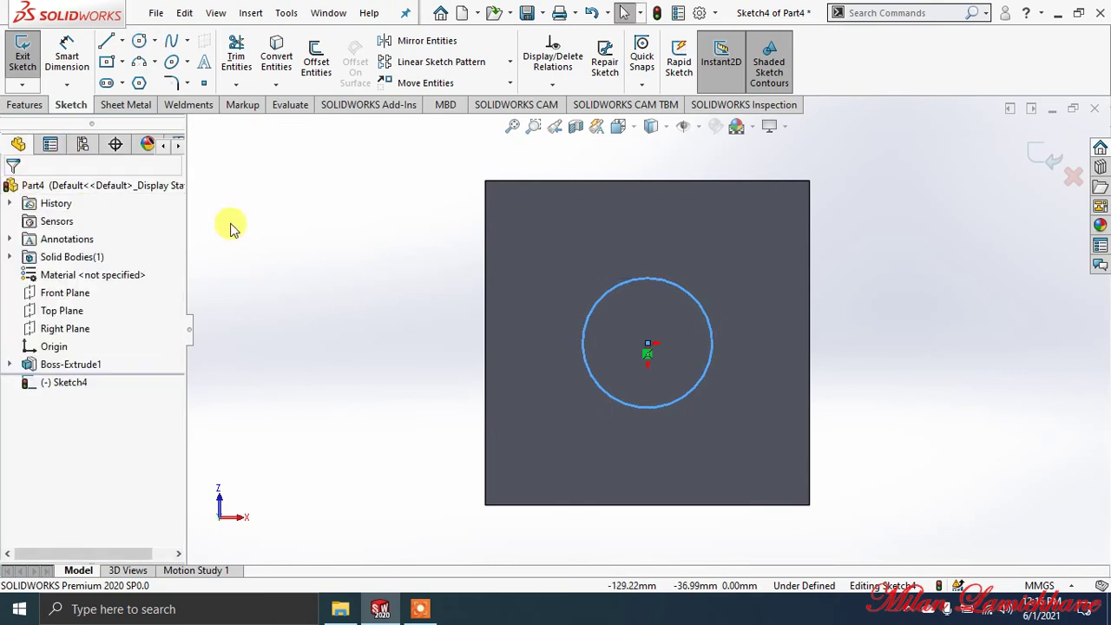
pyautogui.click(23, 105)
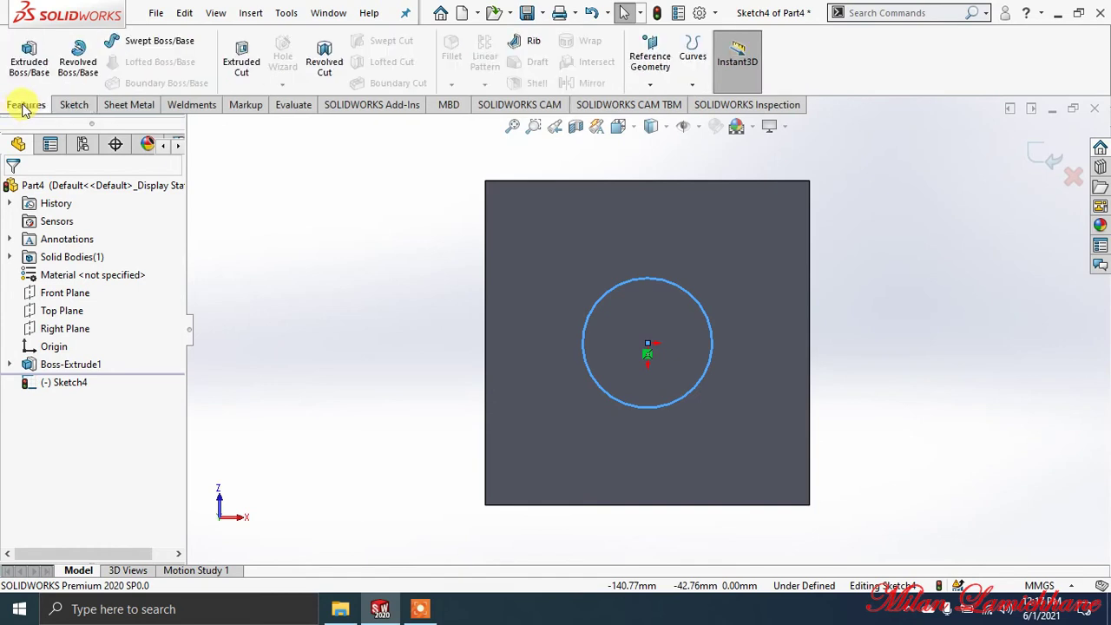
# - Cut-extrude the 20 mm radius circle through the block with the Up To Surface end condition, ending at the opposite square face
pyautogui.click(240, 70)
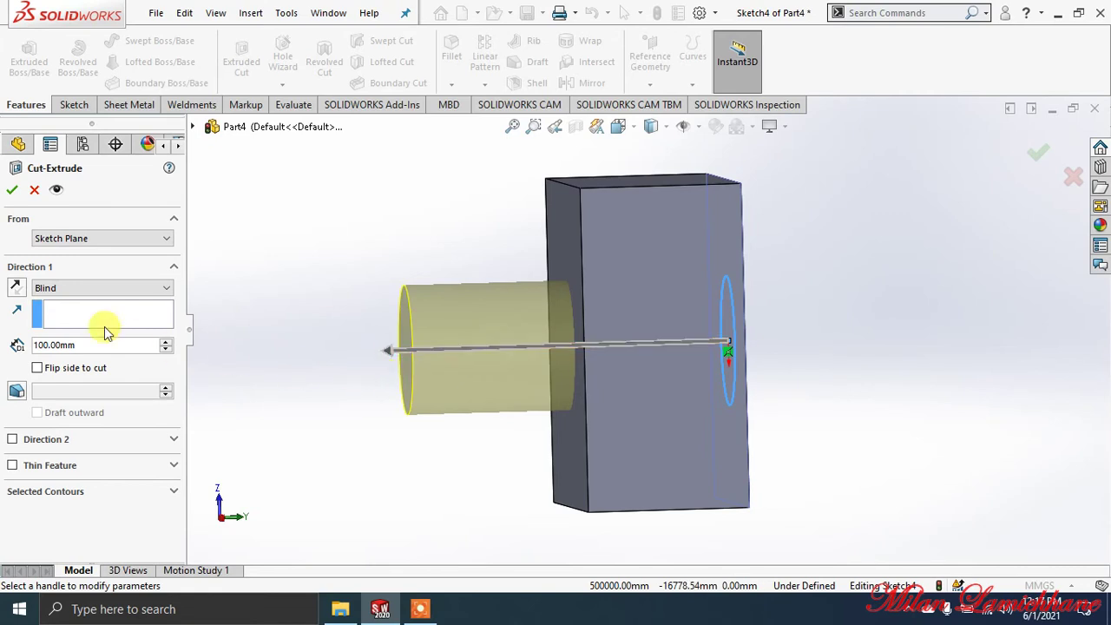
pyautogui.click(15, 288)
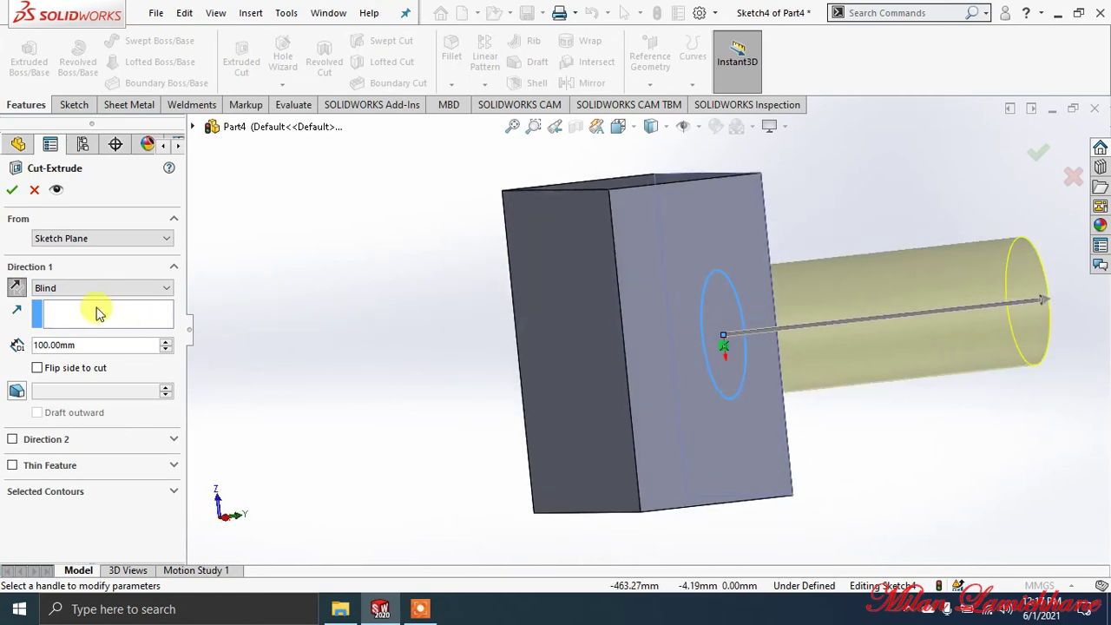
pyautogui.click(15, 288)
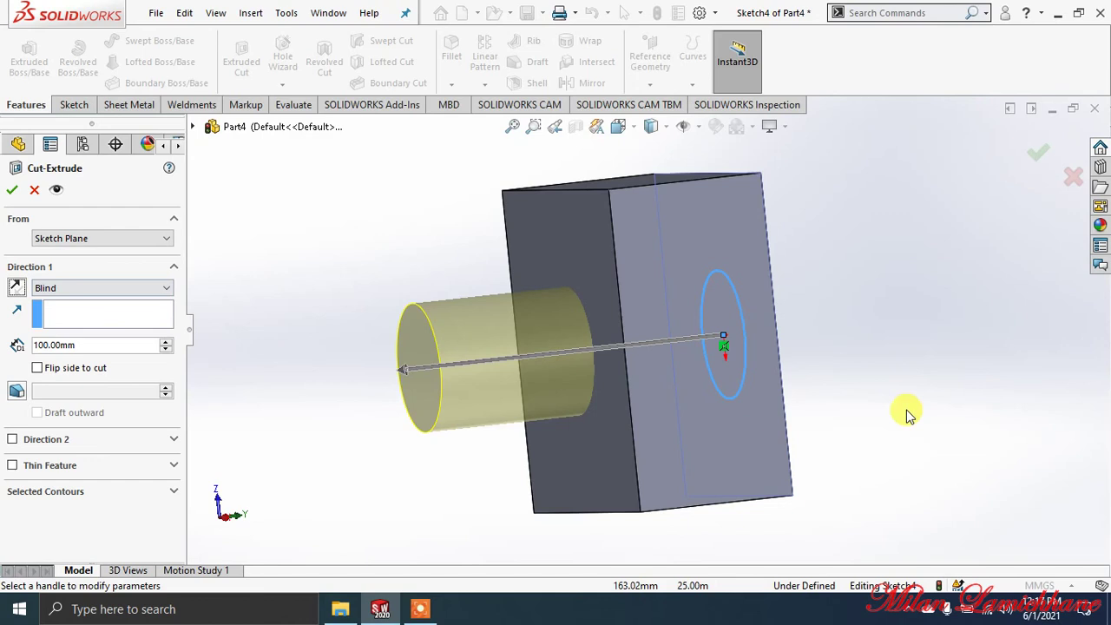
pyautogui.moveTo(910, 414); pyautogui.dragTo(215, 386, button='middle')
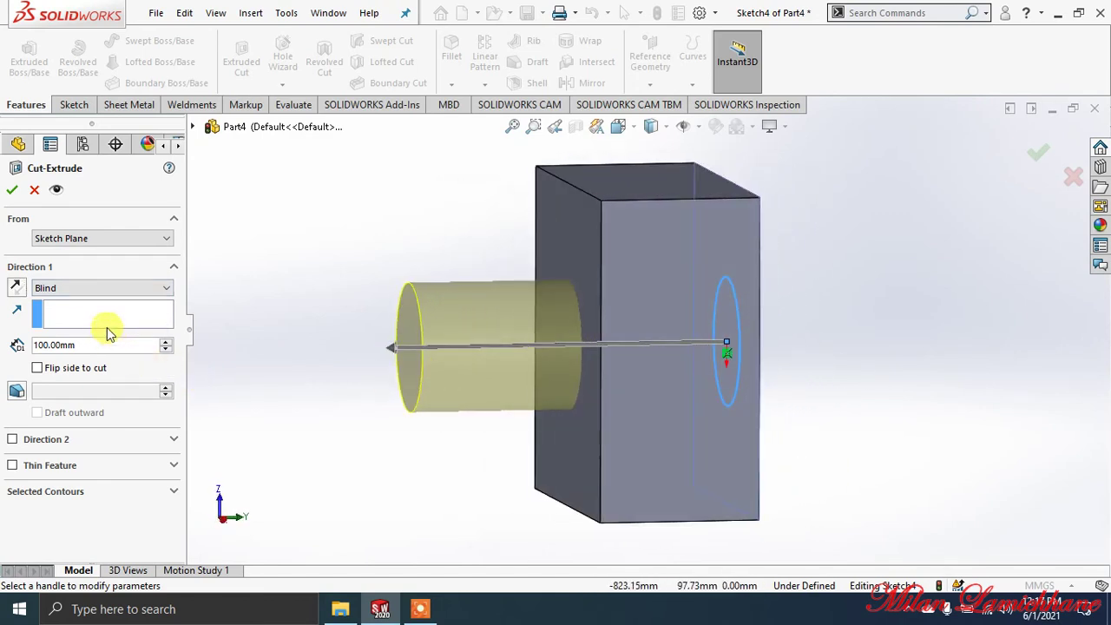
pyautogui.click(127, 288)
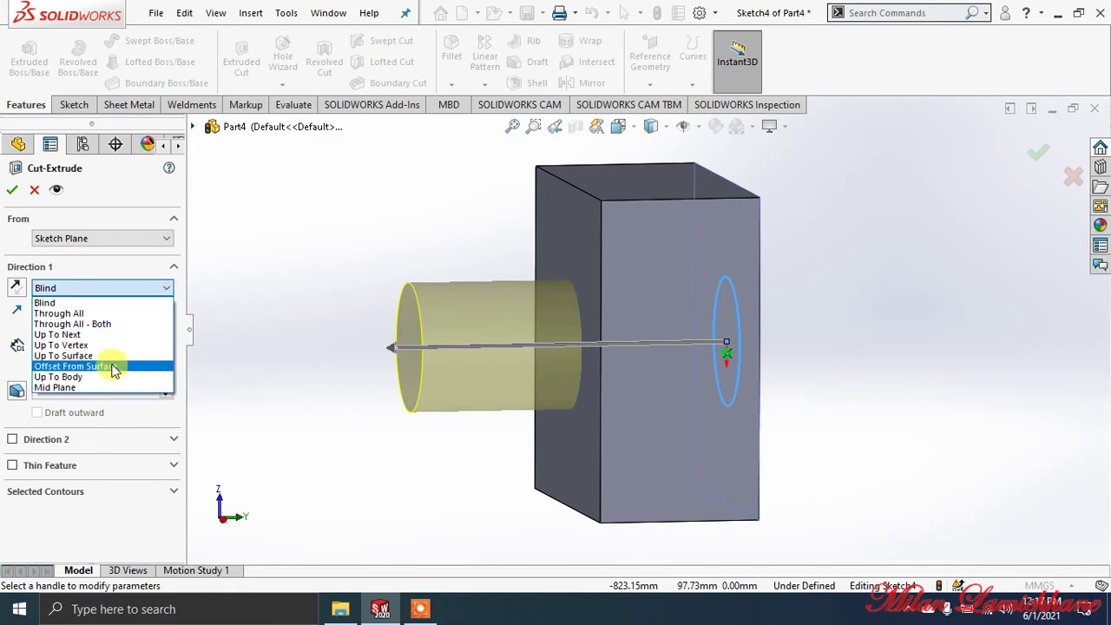
pyautogui.click(63, 356)
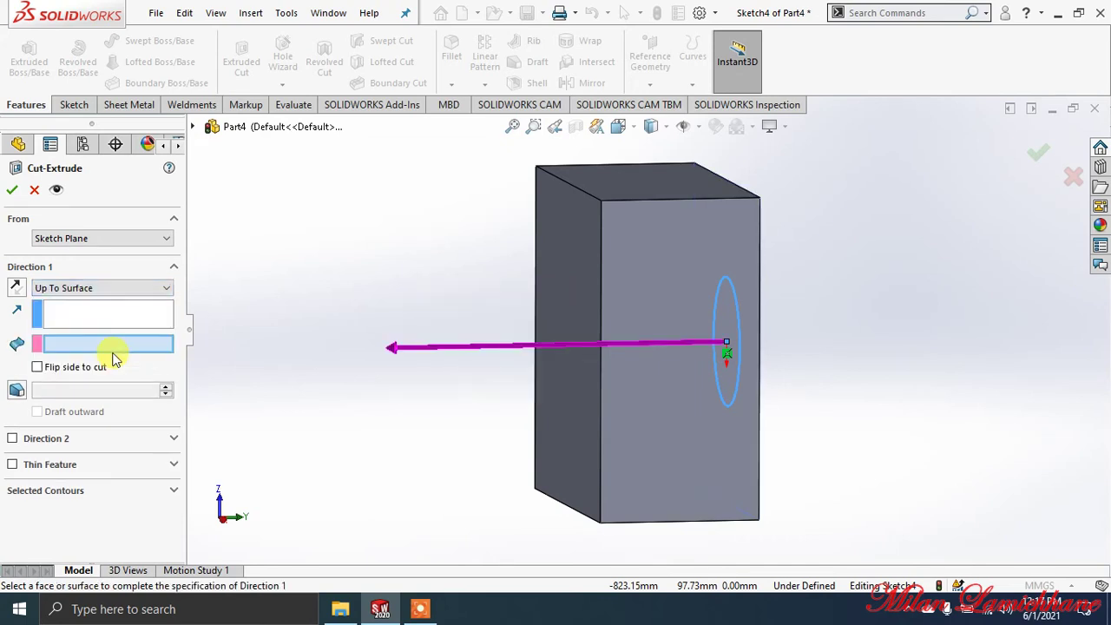
pyautogui.moveTo(373, 446); pyautogui.dragTo(425, 440, button='middle')
pyautogui.click(569, 248)
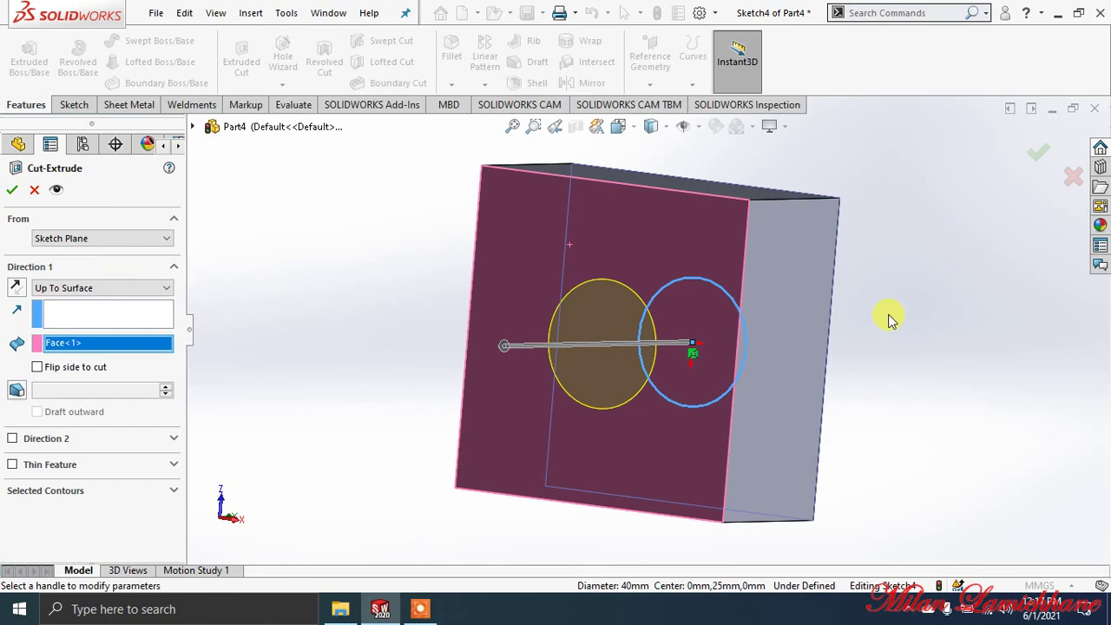
pyautogui.moveTo(888, 319); pyautogui.dragTo(755, 322, button='middle')
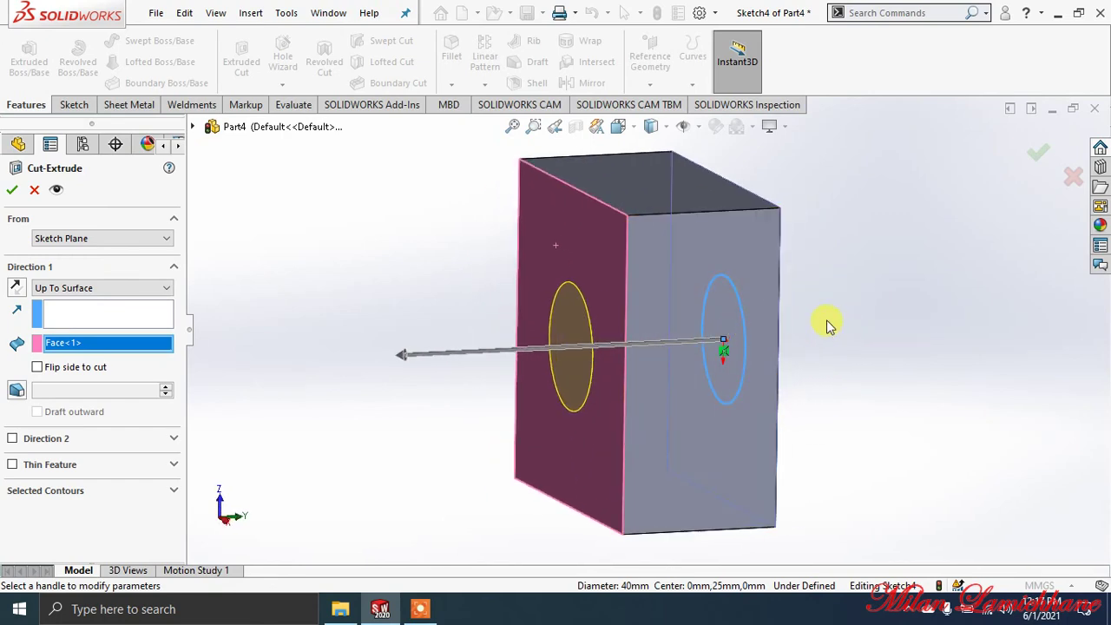
pyautogui.moveTo(826, 325); pyautogui.dragTo(802, 317, button='middle')
pyautogui.moveTo(778, 278); pyautogui.dragTo(710, 330, button='middle')
pyautogui.moveTo(710, 330); pyautogui.dragTo(543, 326)
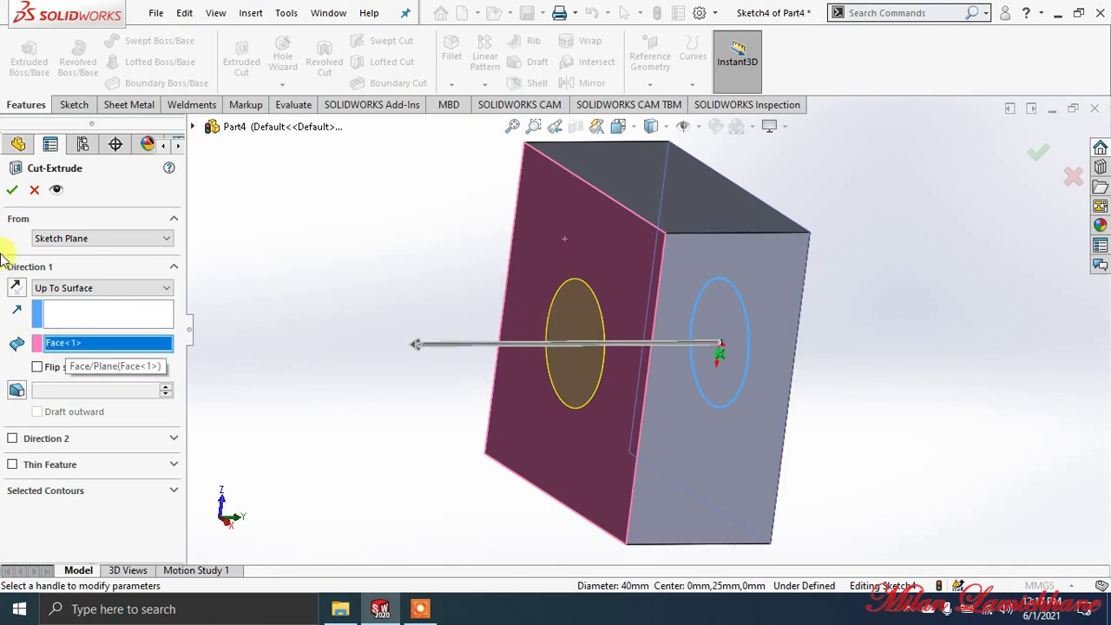
pyautogui.click(12, 191)
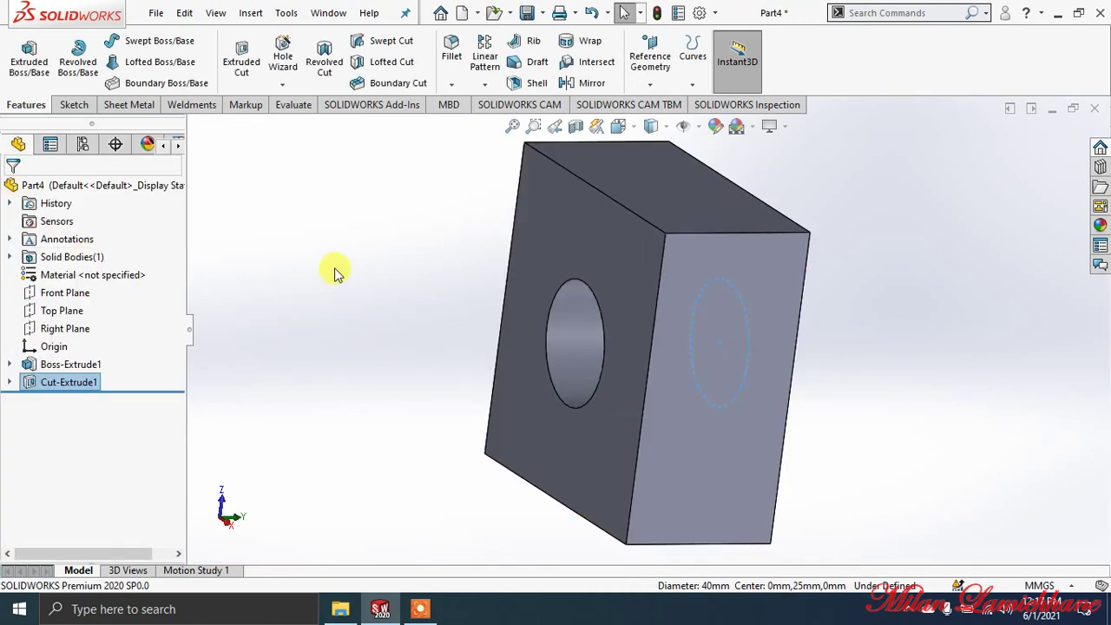
# - Inspect the block's boss and cut features in turn, and view the part normal to its square face with the hole
pyautogui.moveTo(336, 273); pyautogui.dragTo(386, 423, button='middle')
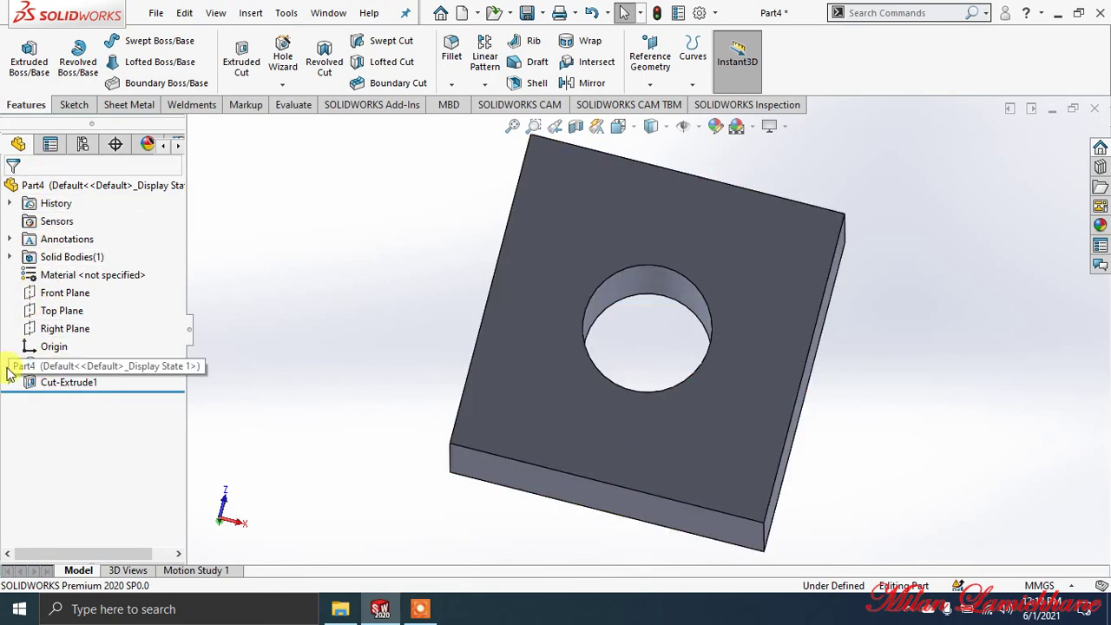
pyautogui.click(62, 371)
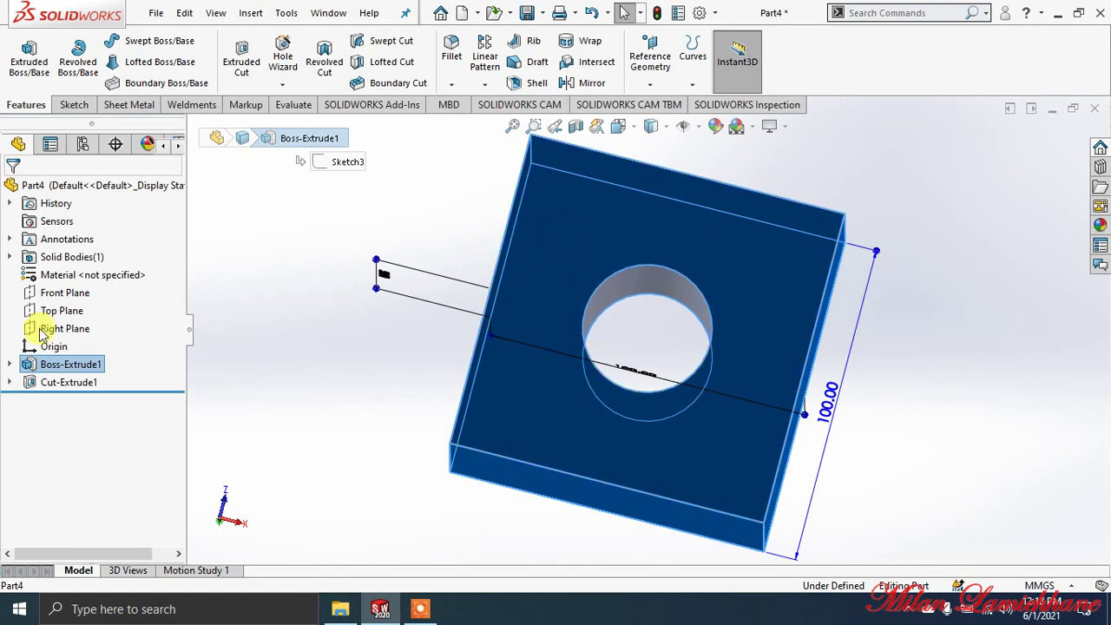
pyautogui.click(59, 387)
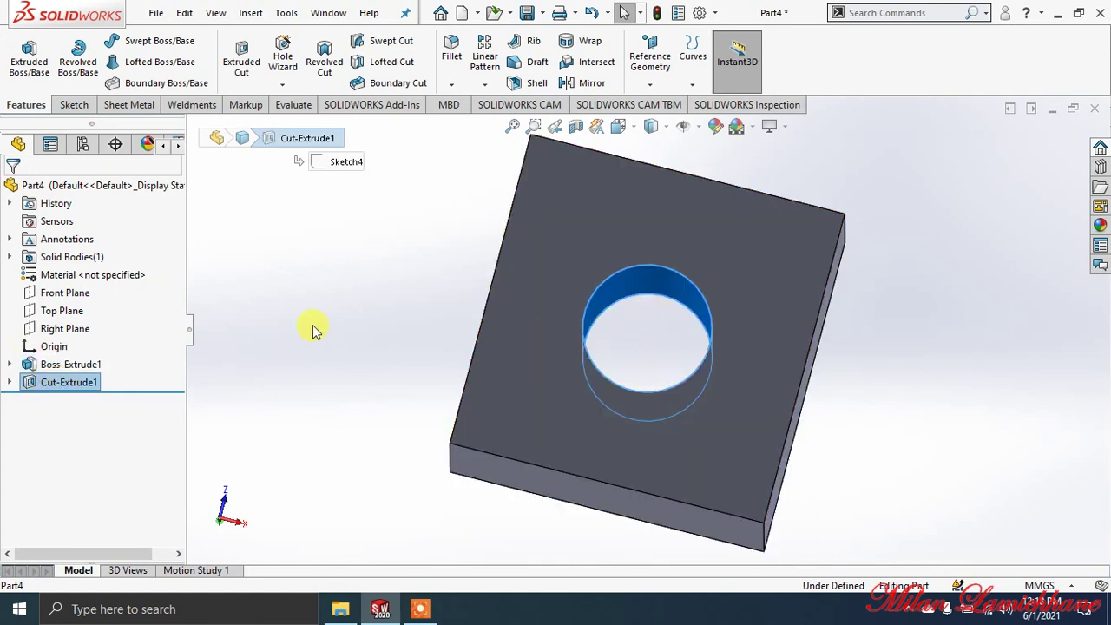
pyautogui.moveTo(310, 324); pyautogui.dragTo(308, 306, button='middle')
pyautogui.press('space')
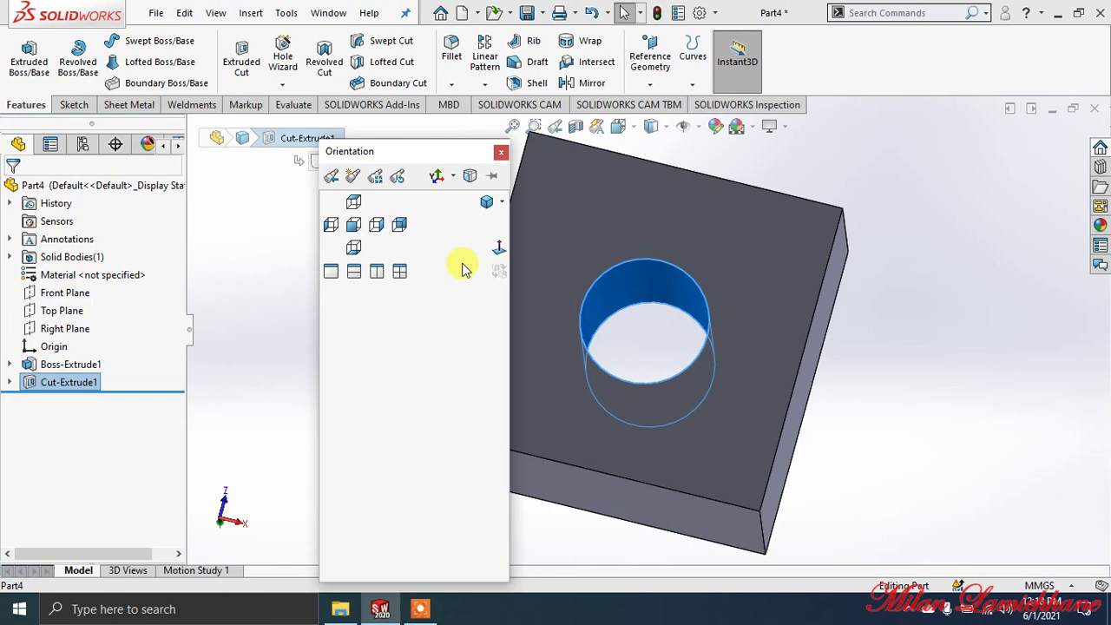
pyautogui.click(498, 249)
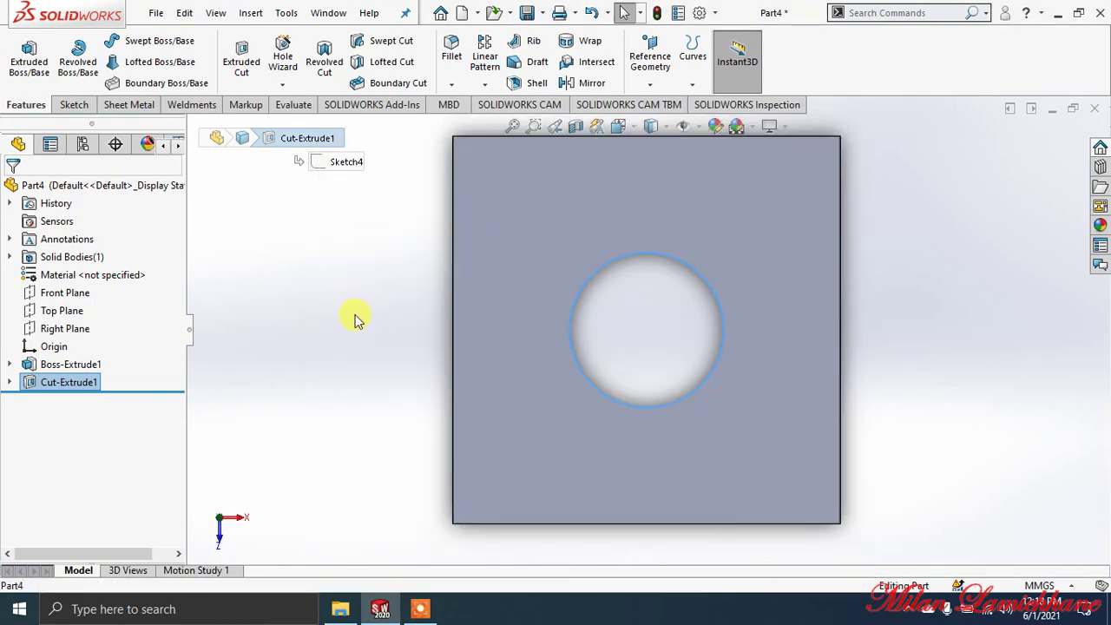
pyautogui.scroll(-1, 343, 330)
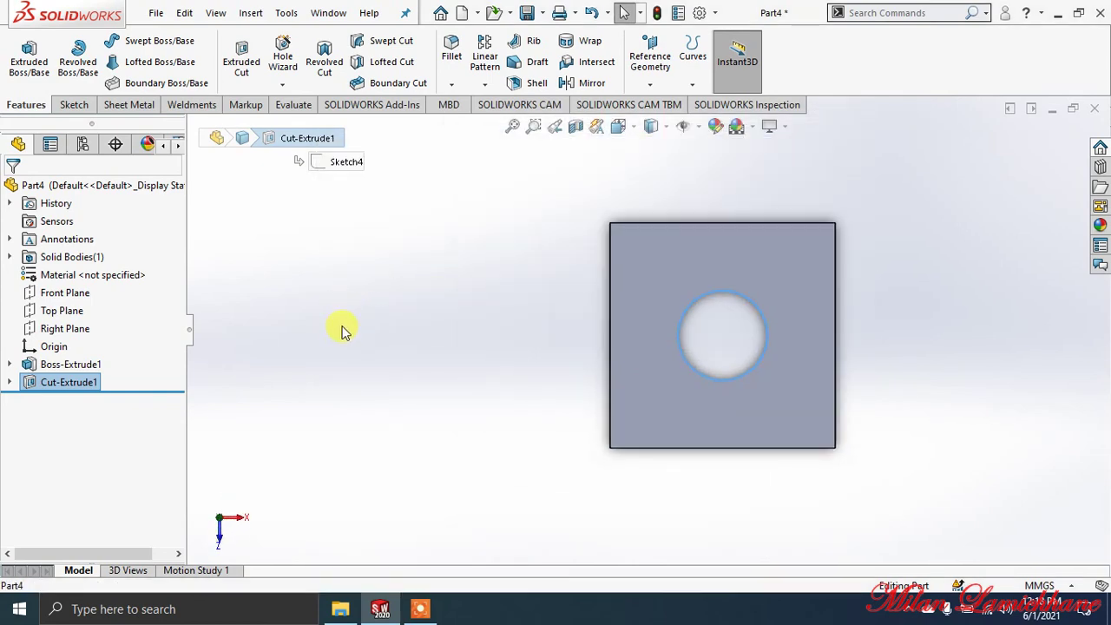